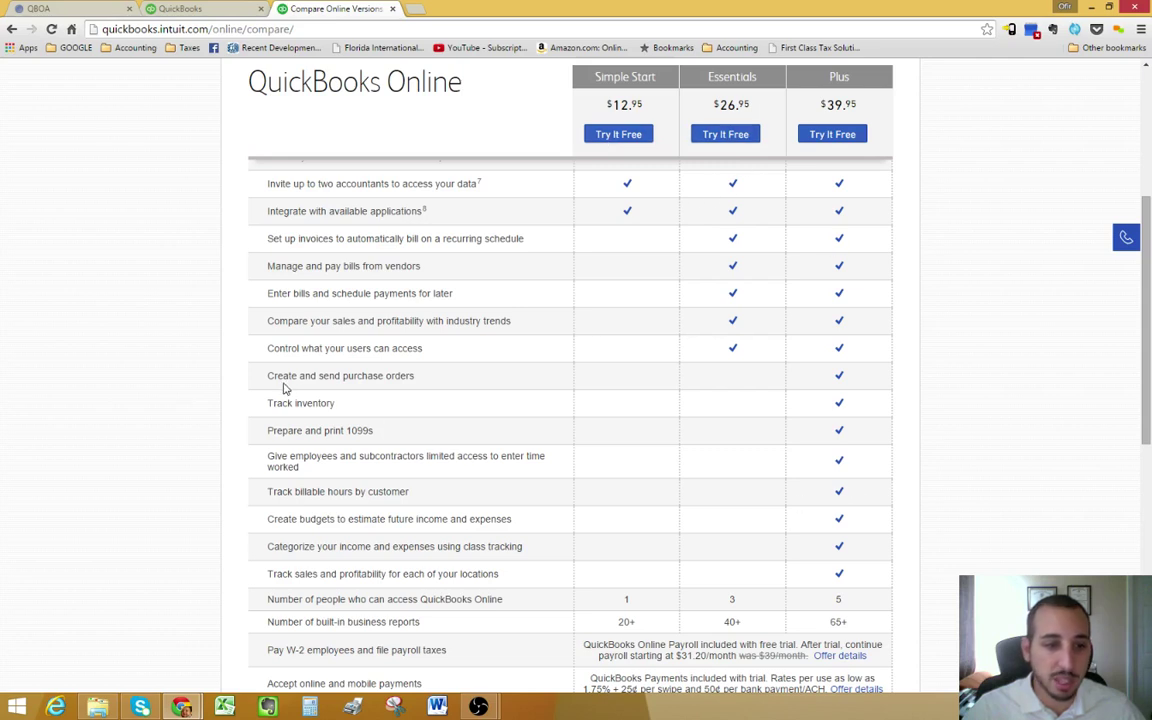
# Check which QuickBooks Online plans include creating and sending purchase orders, and switch to the sample company's homepage
pyautogui.moveTo(272, 377); pyautogui.dragTo(836, 377)
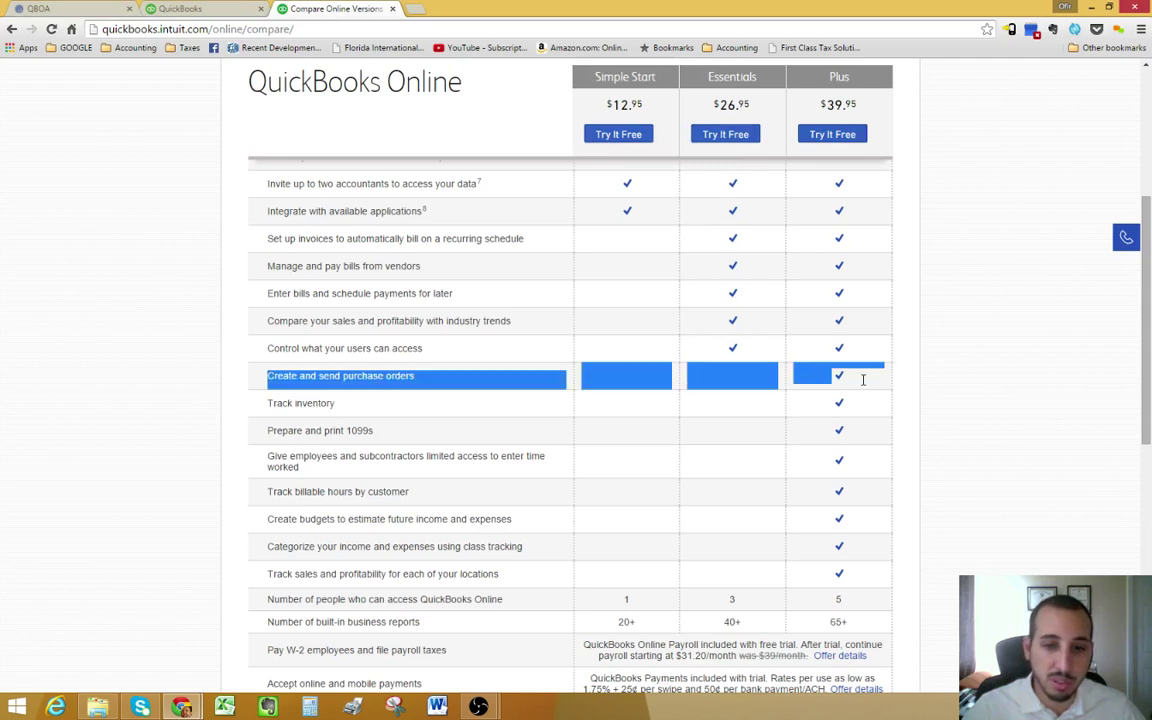
pyautogui.click(825, 387)
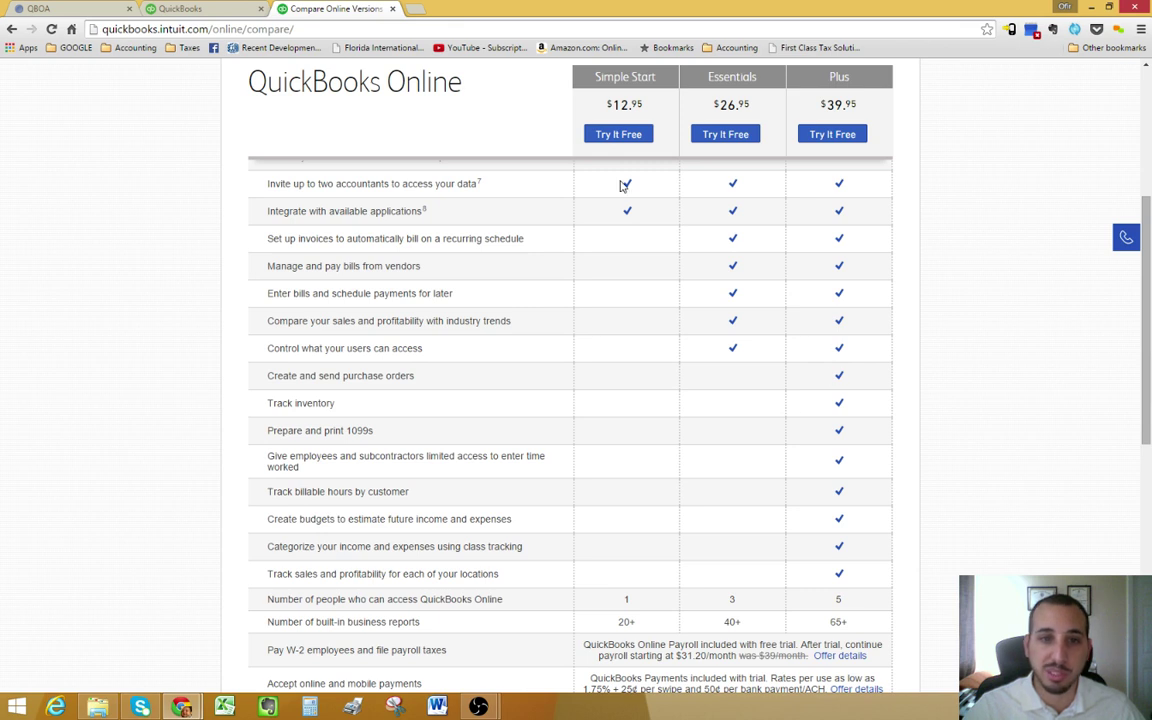
pyautogui.click(222, 10)
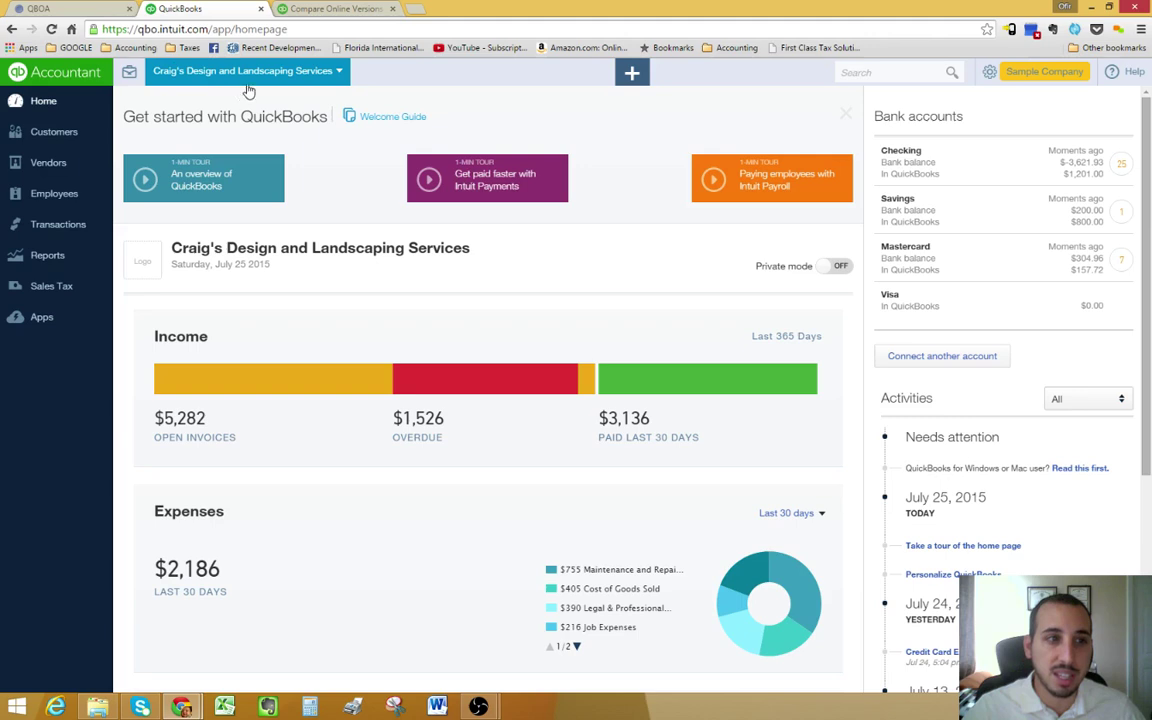
# Duplicate the sample company's browser tab and open the Products and Services list in the copy
pyautogui.click(1031, 84)
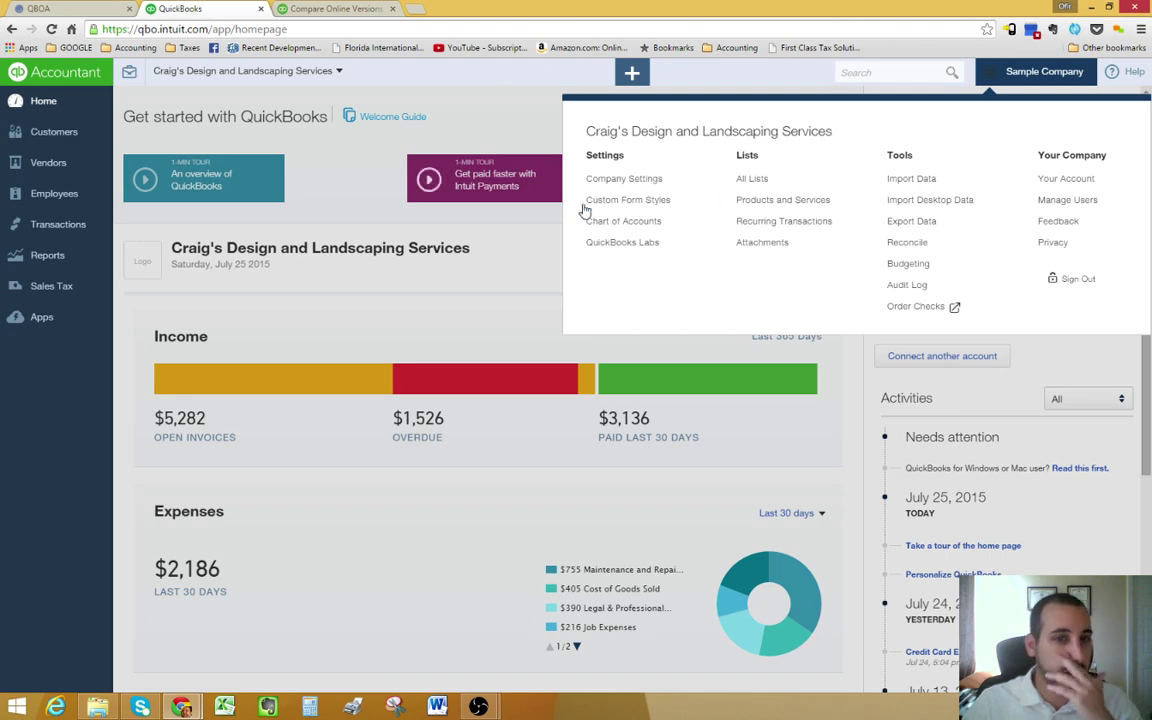
pyautogui.click(520, 117)
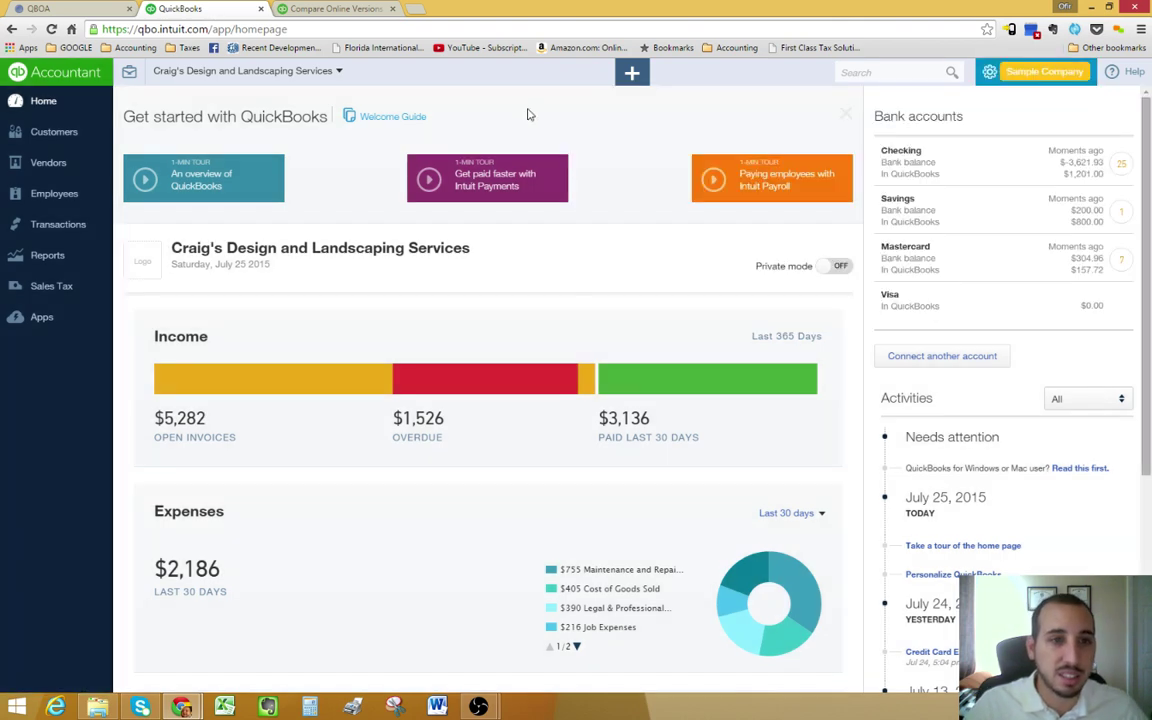
pyautogui.rightClick(207, 10)
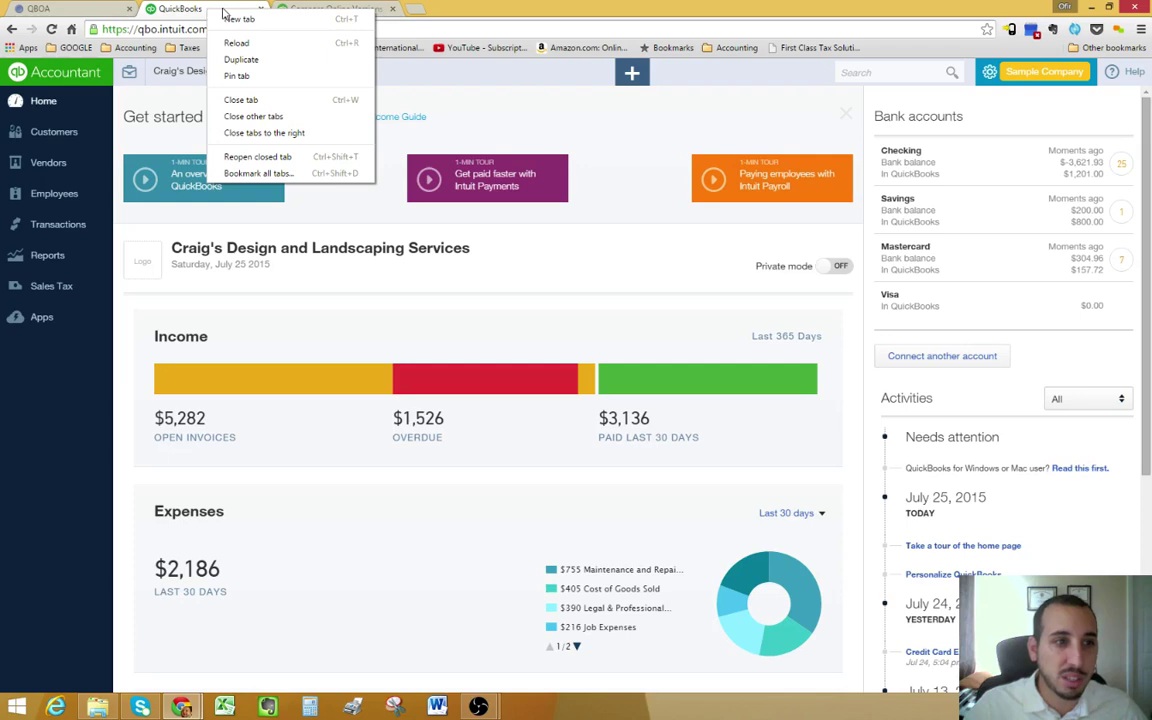
pyautogui.click(240, 59)
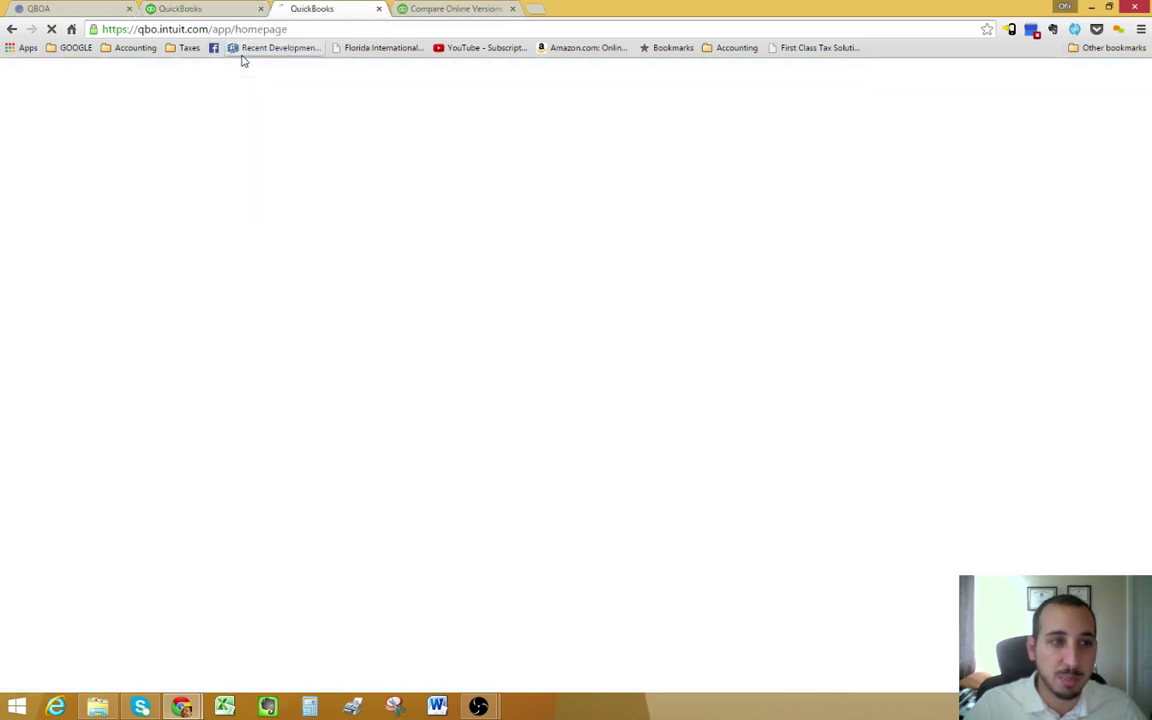
pyautogui.rightClick(197, 13)
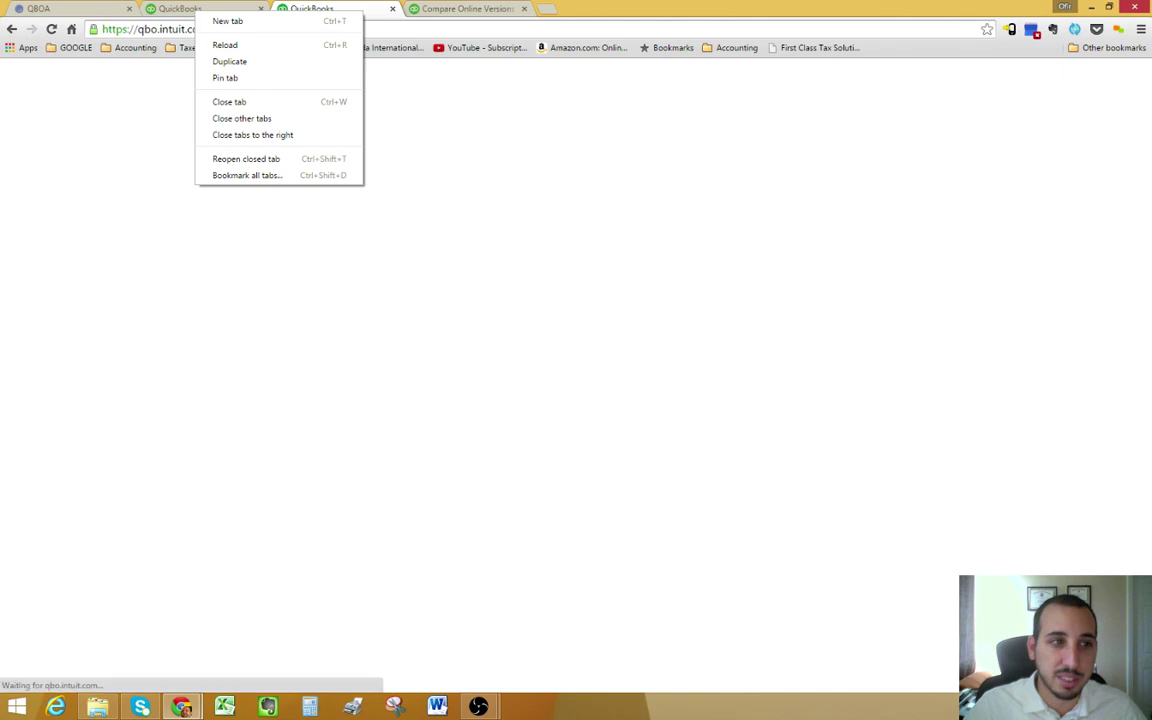
pyautogui.click(312, 8)
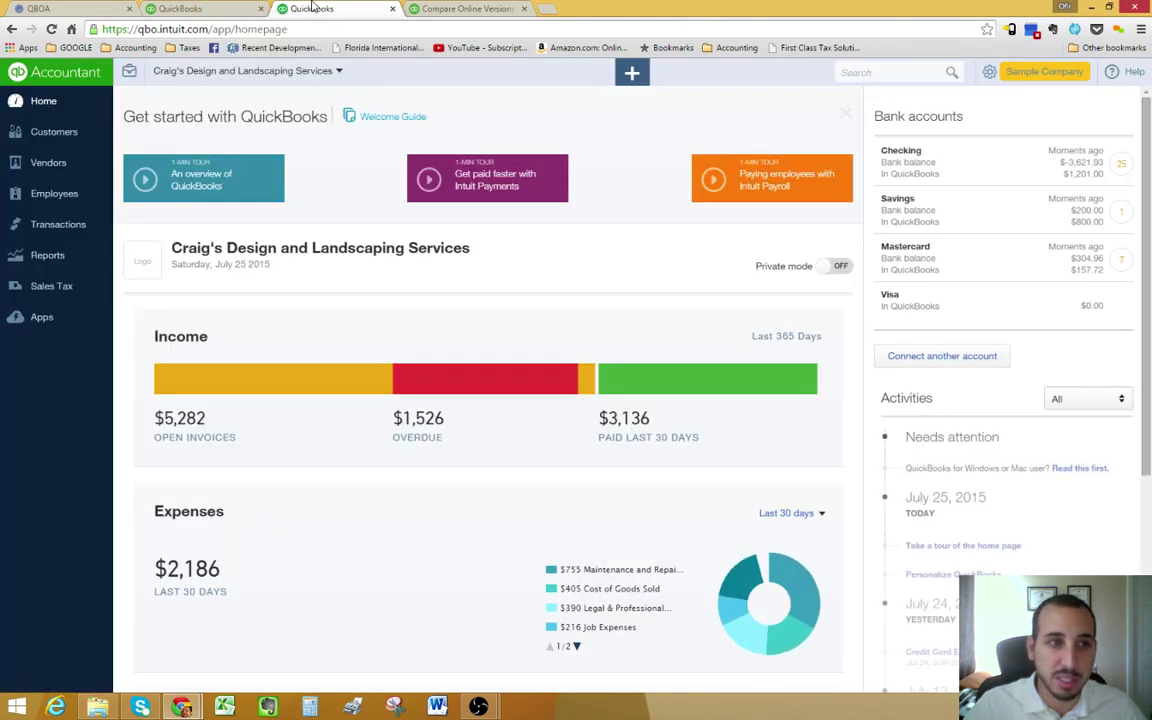
pyautogui.click(1050, 72)
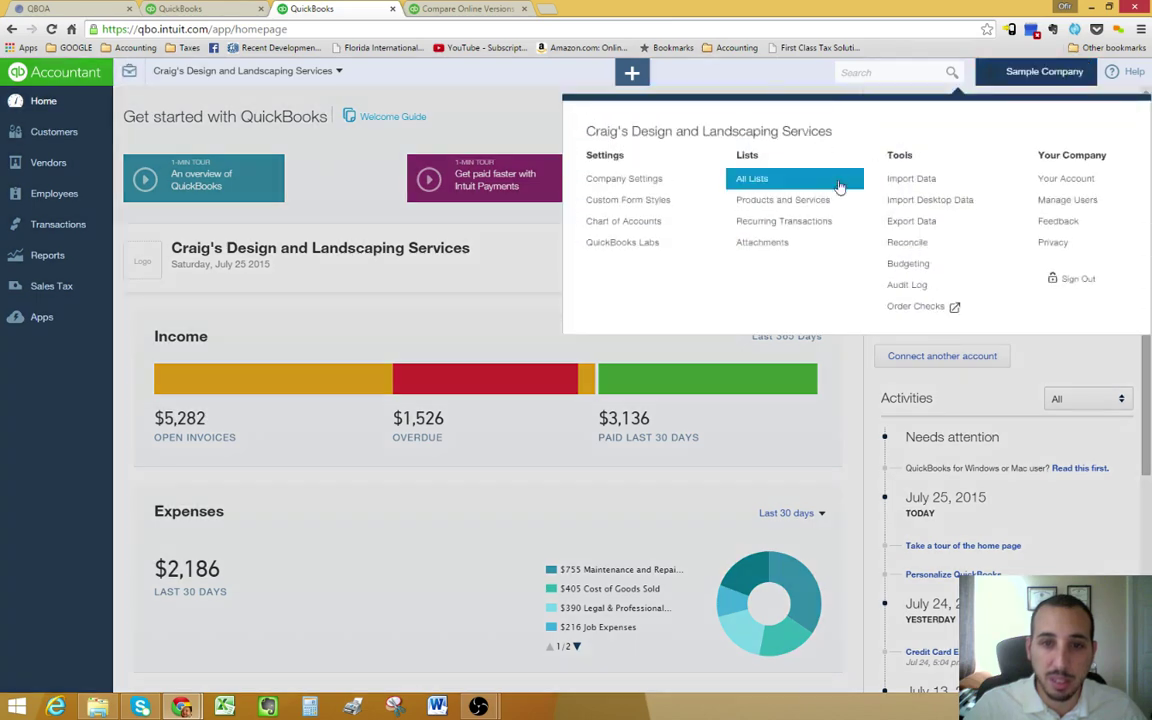
pyautogui.click(790, 200)
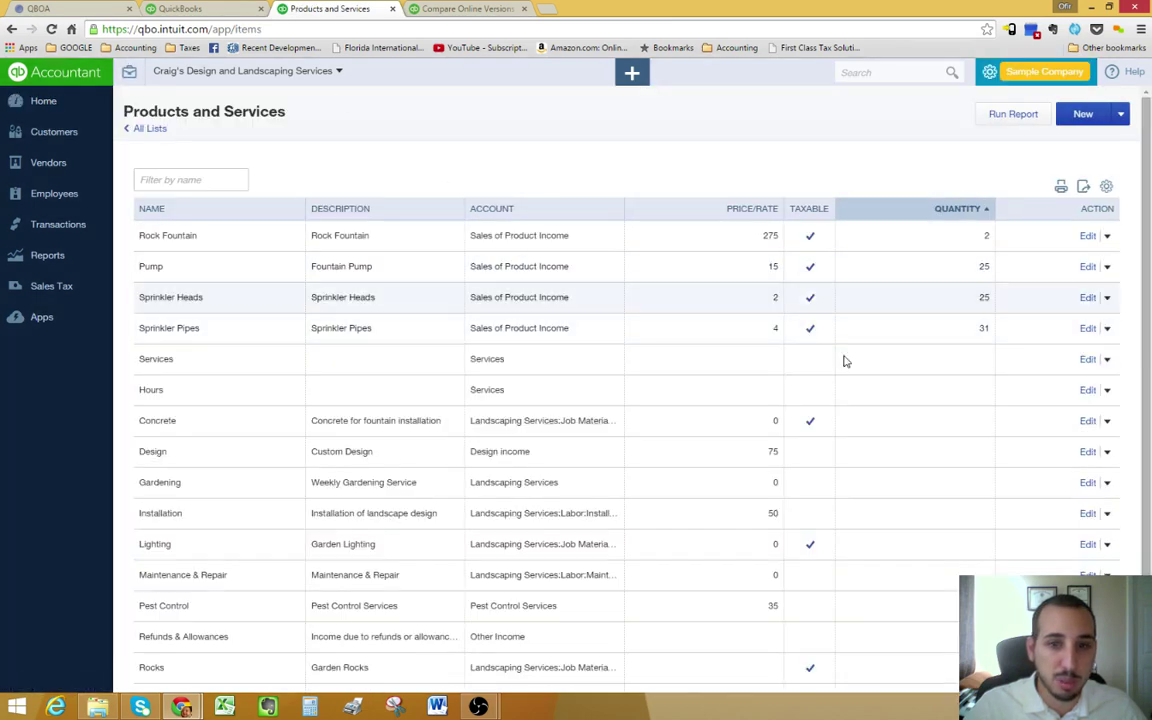
# Return to the sample company's homepage in the original tab and start a new purchase order
pyautogui.click(217, 8)
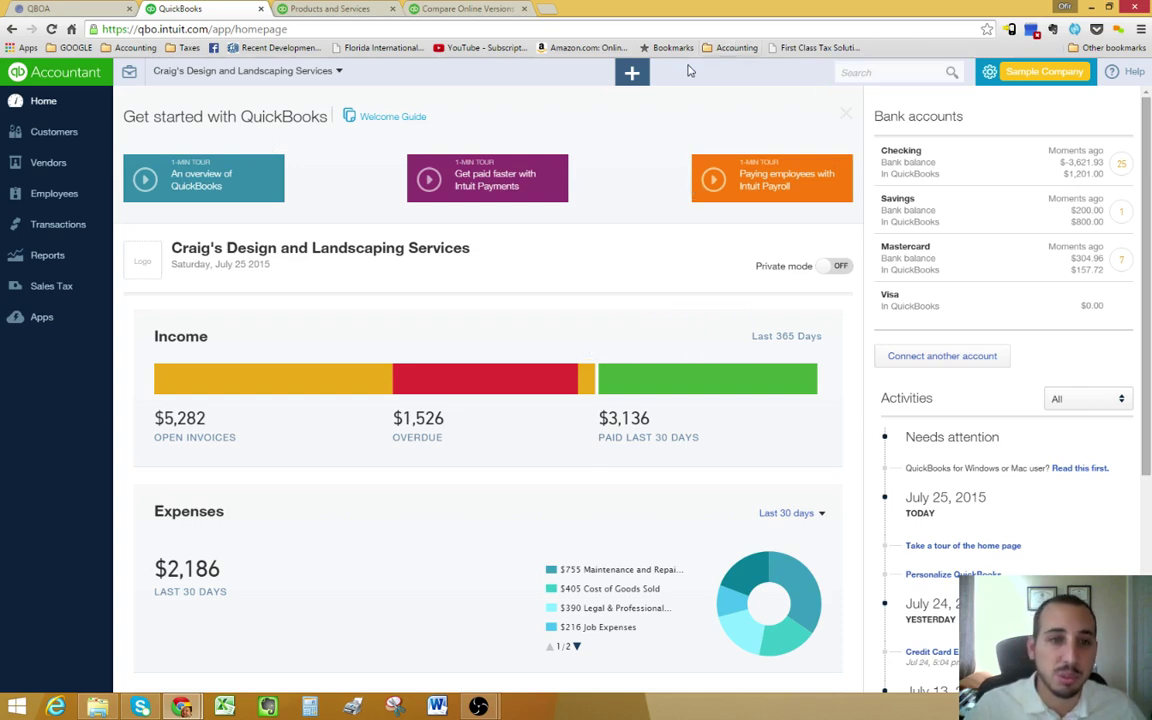
pyautogui.click(630, 78)
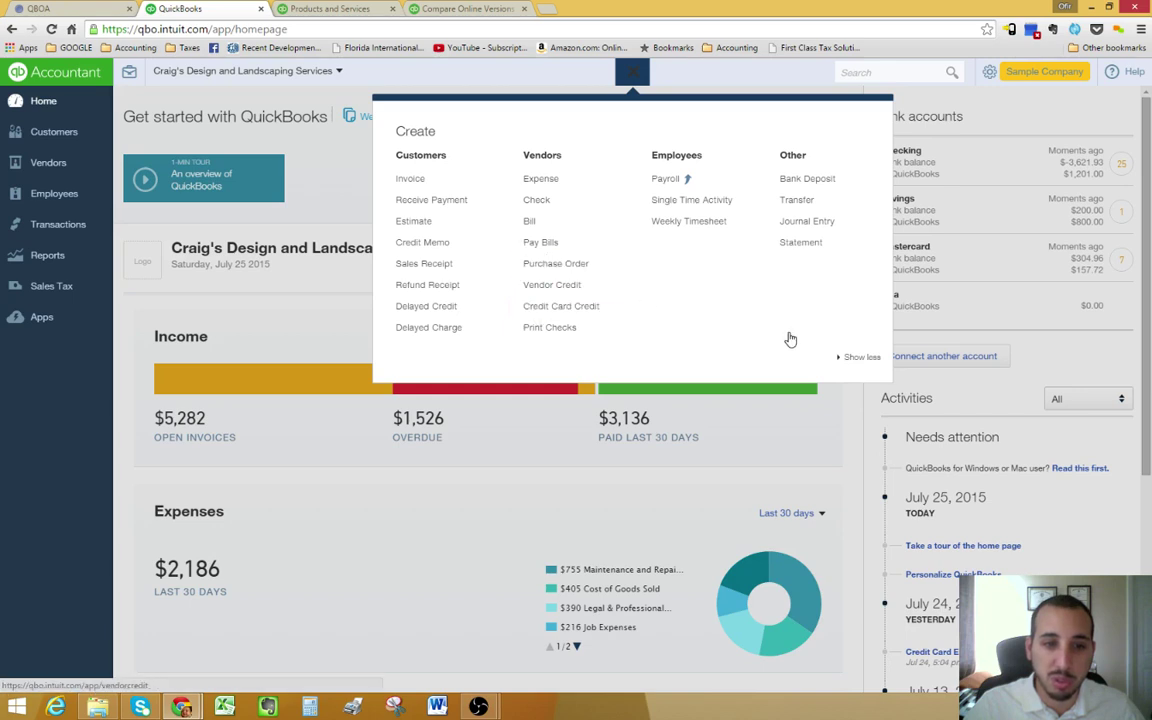
pyautogui.click(862, 357)
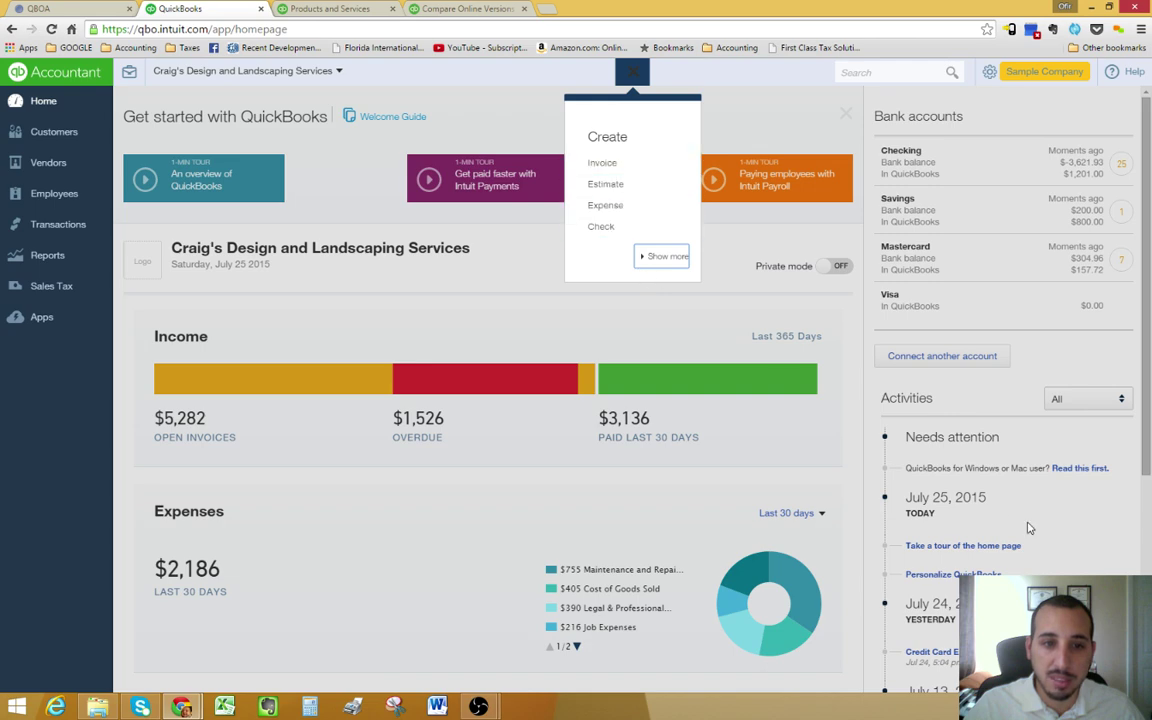
pyautogui.click(664, 257)
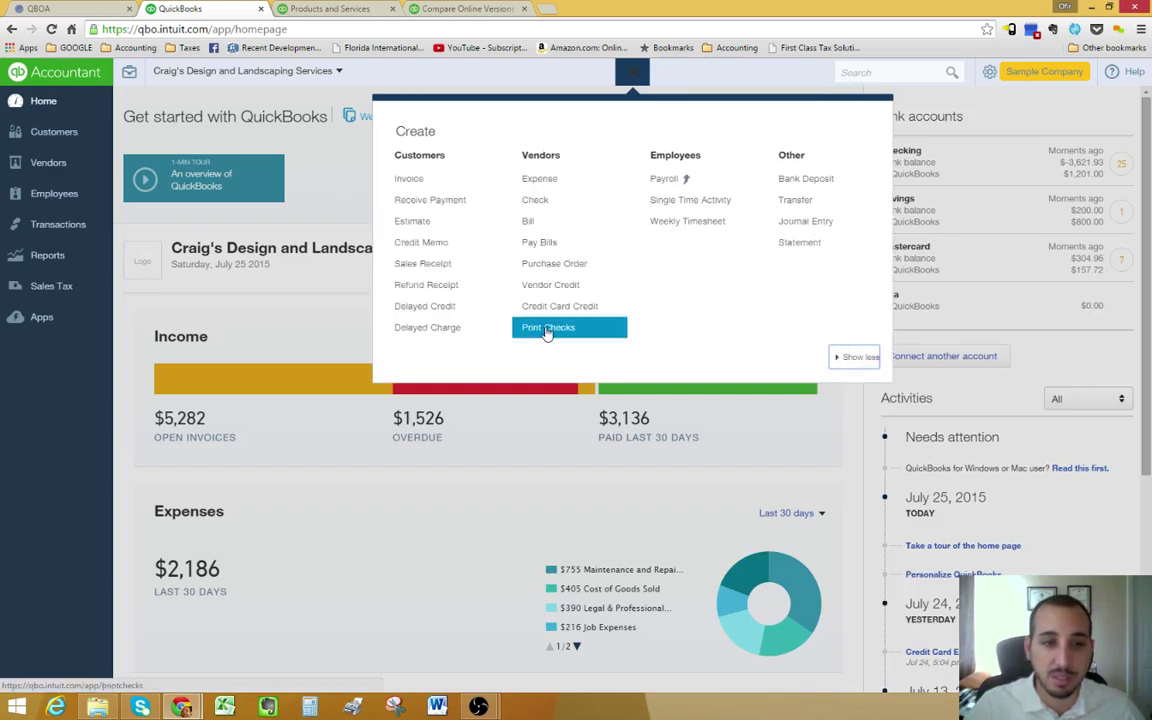
pyautogui.click(555, 264)
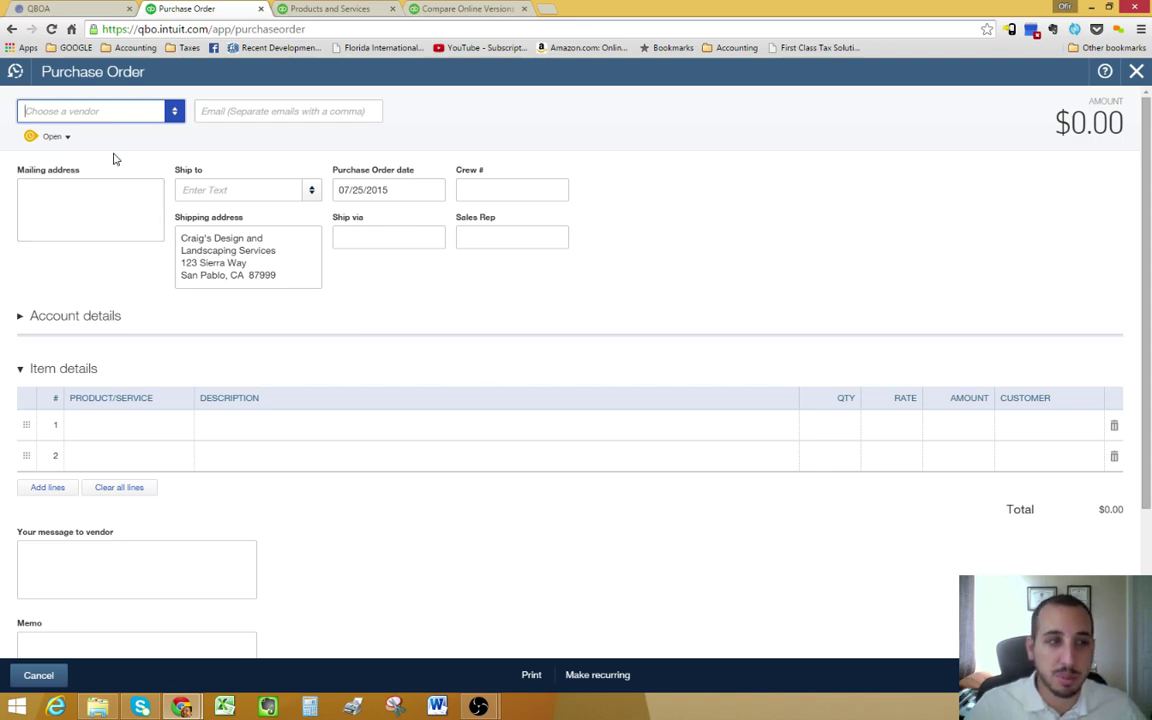
# Choose Hicks Hardware as the purchase order's vendor and set Ship to as Cool Cars
pyautogui.click(174, 114)
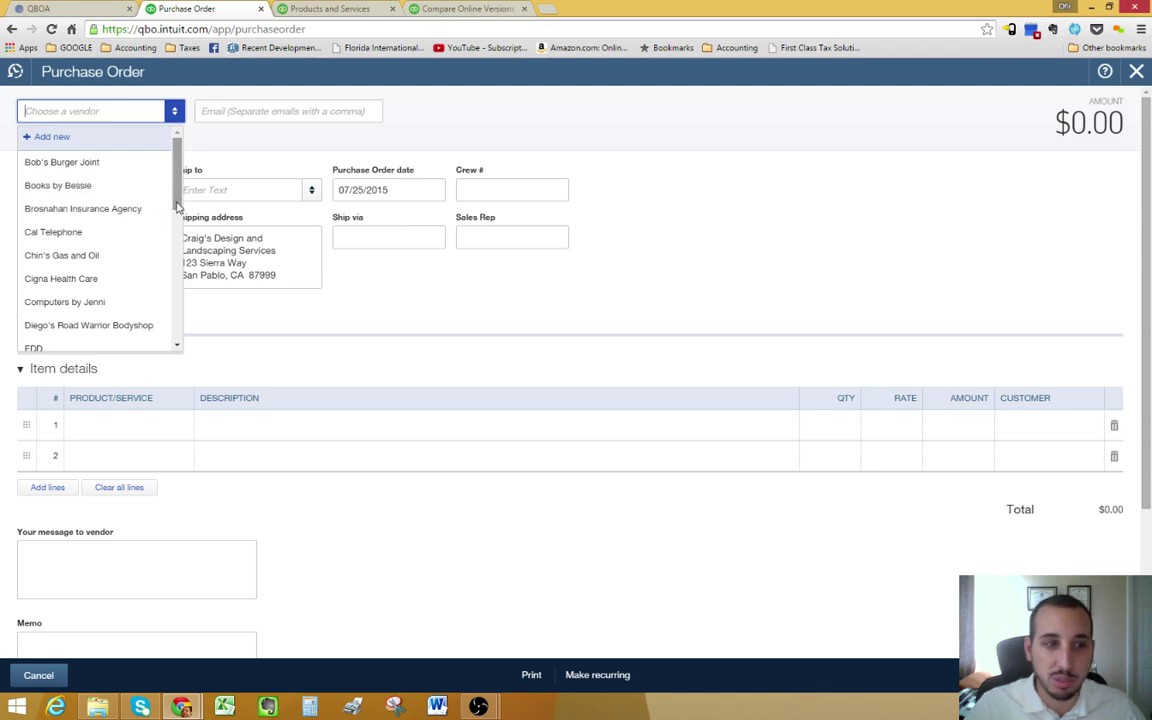
pyautogui.moveTo(180, 201); pyautogui.dragTo(174, 255)
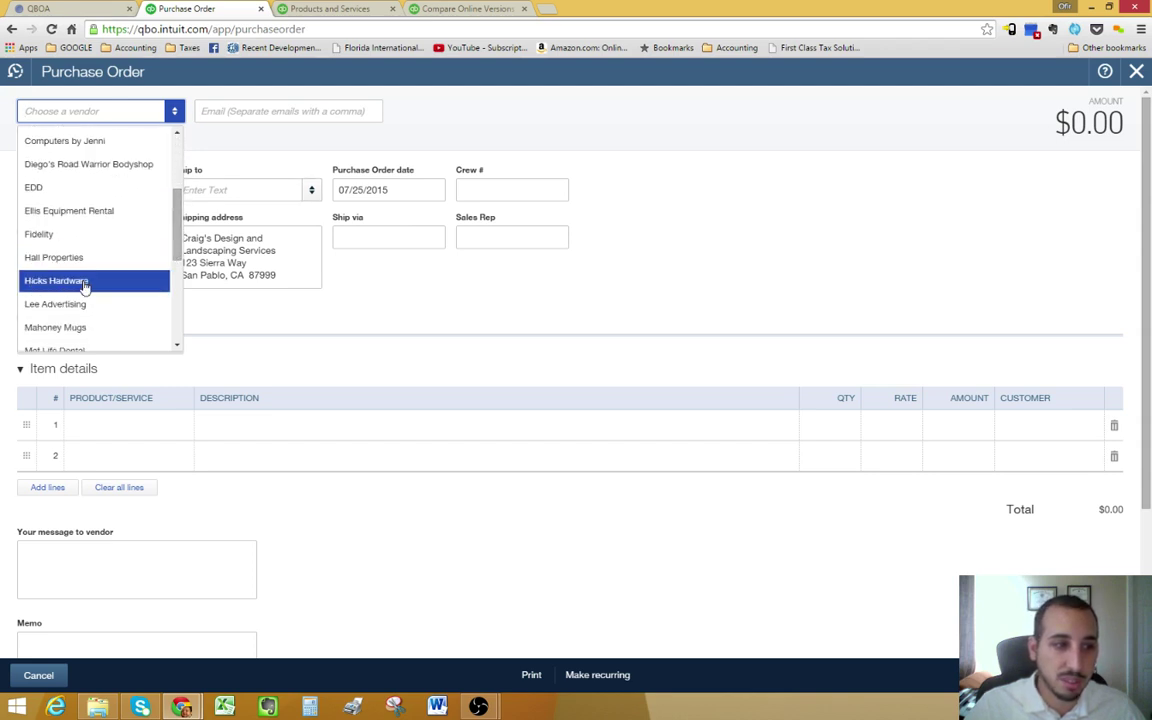
pyautogui.click(84, 283)
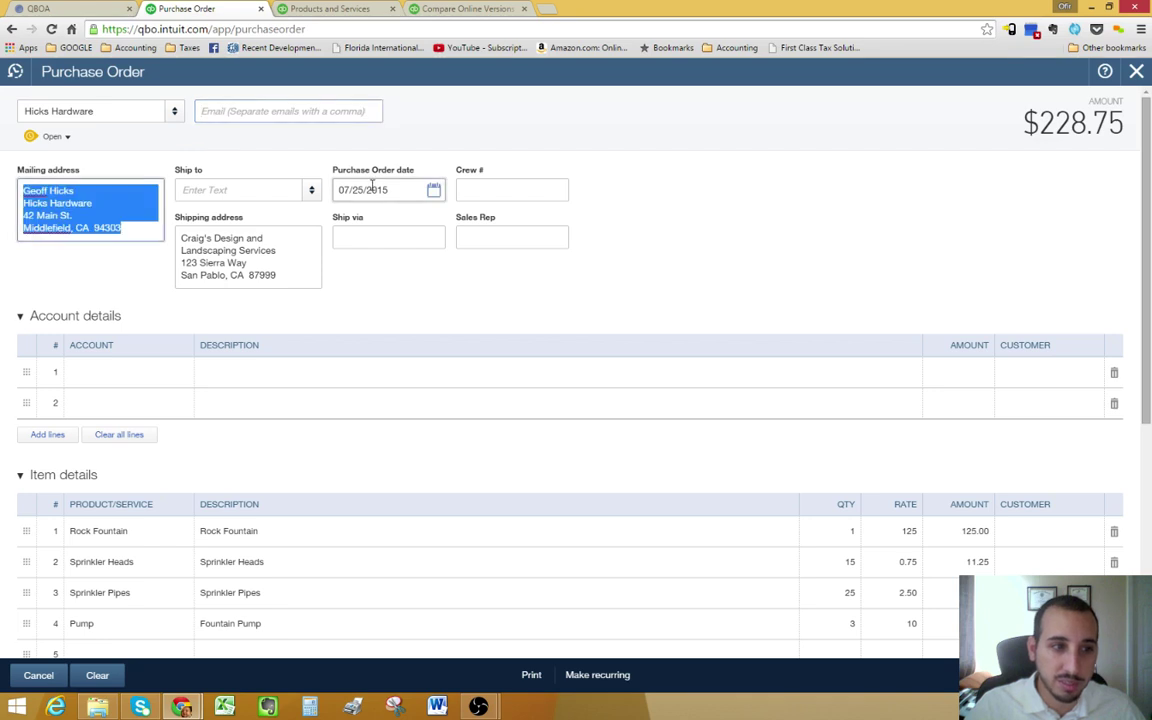
pyautogui.click(285, 197)
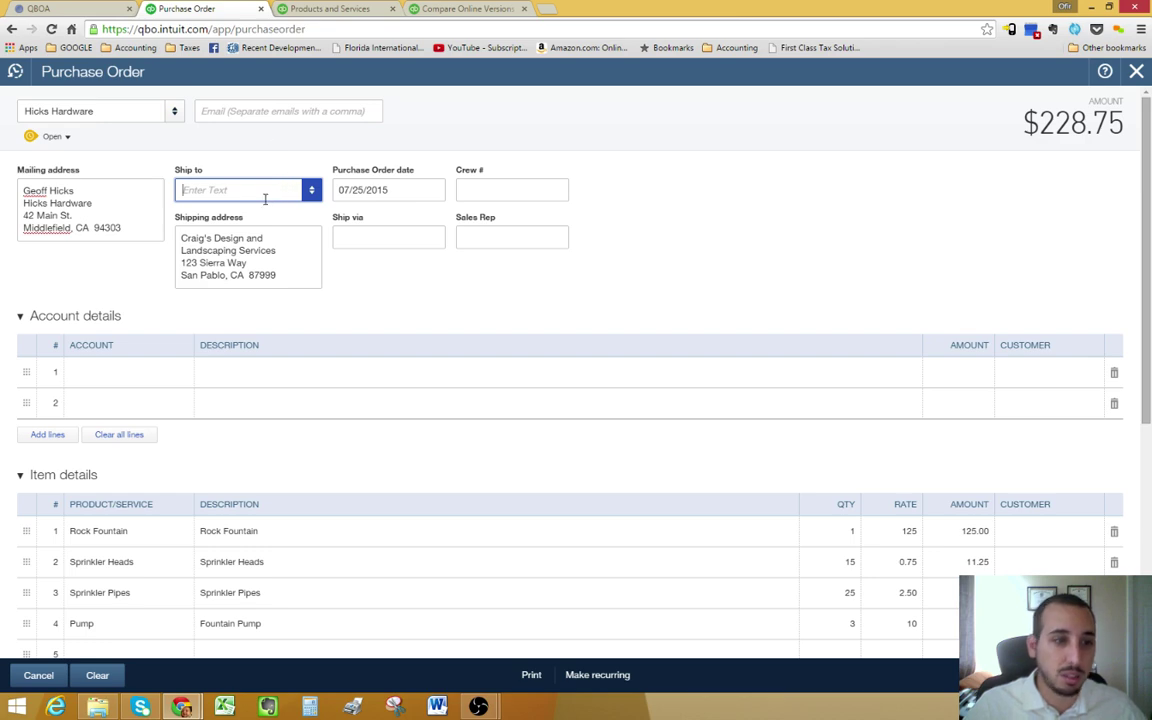
pyautogui.click(311, 190)
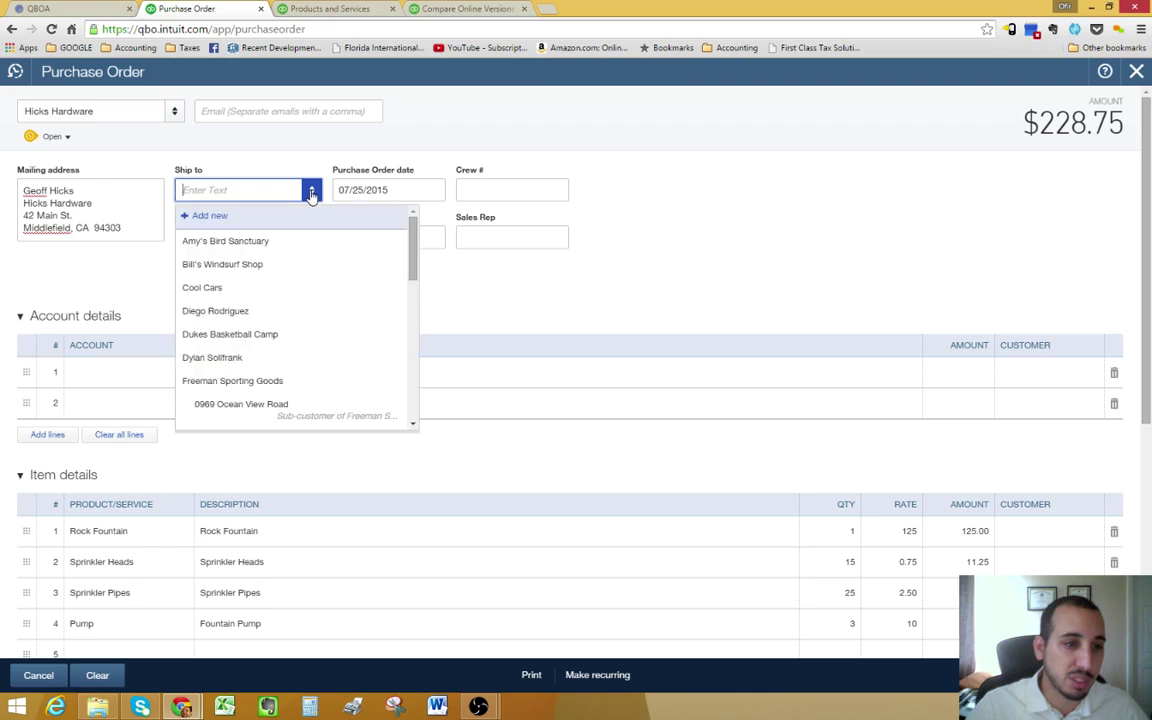
pyautogui.click(244, 288)
# Try stepping the purchase order date forward and backward one day at a time
pyautogui.click(496, 190)
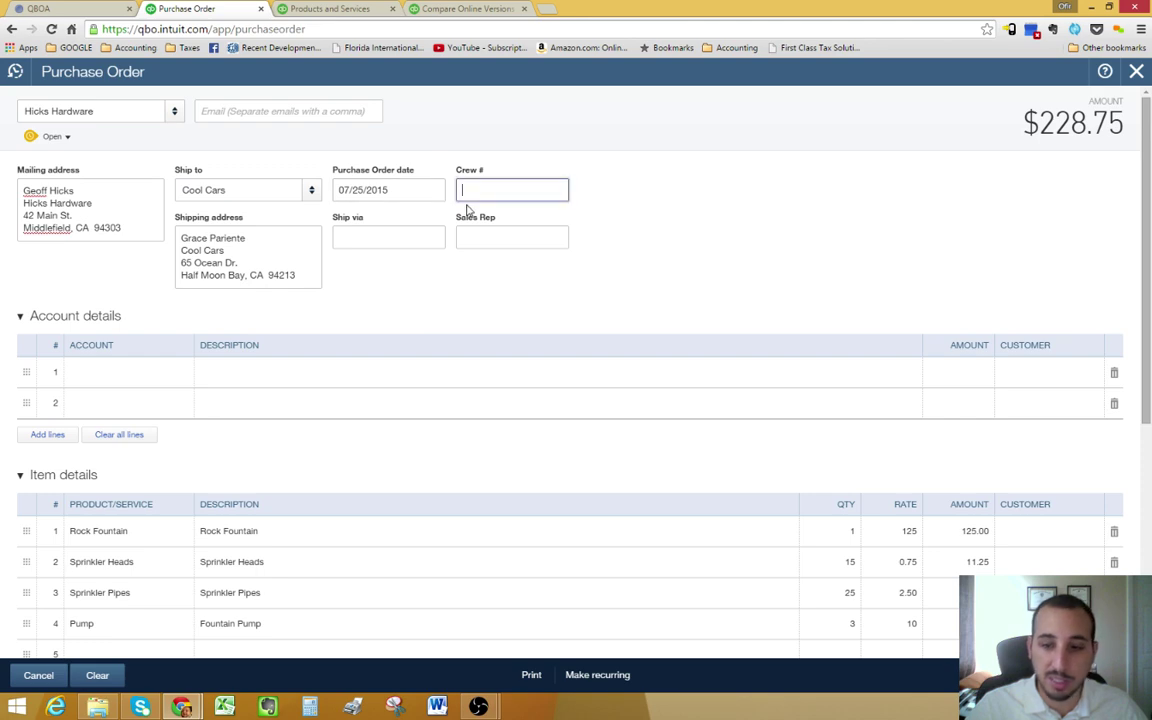
pyautogui.click(397, 194)
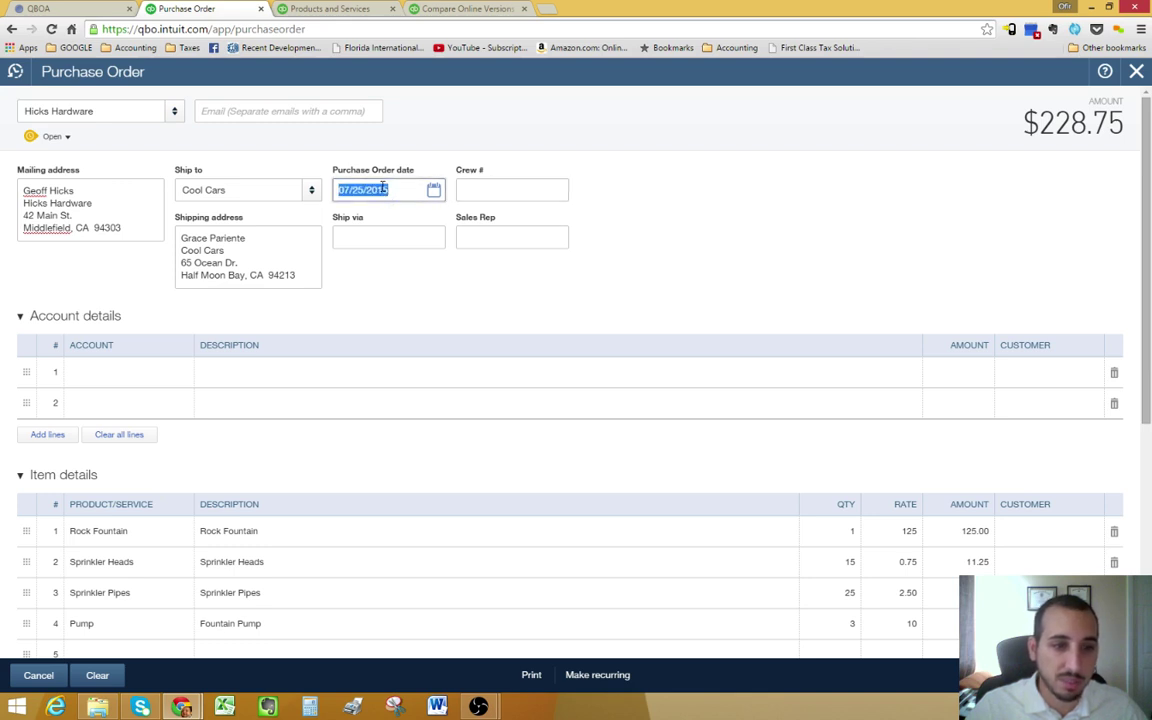
pyautogui.press('+')
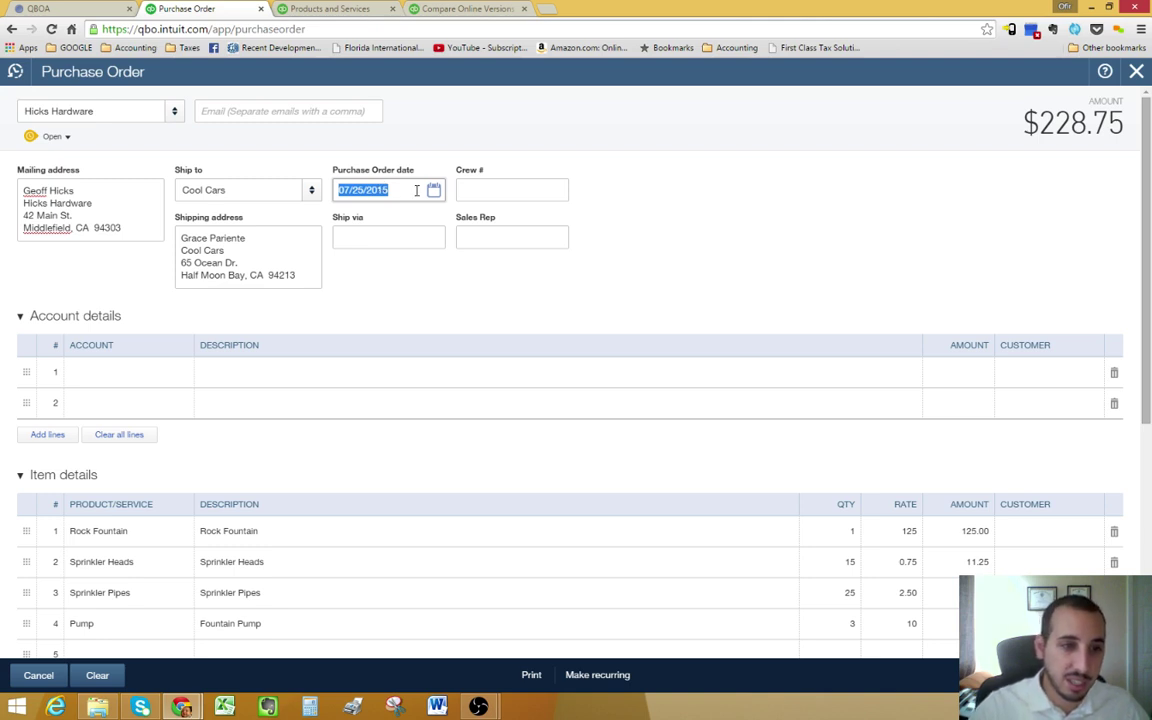
pyautogui.press('-')
pyautogui.press('-')
pyautogui.press('-')
pyautogui.press('-')
pyautogui.press('-')
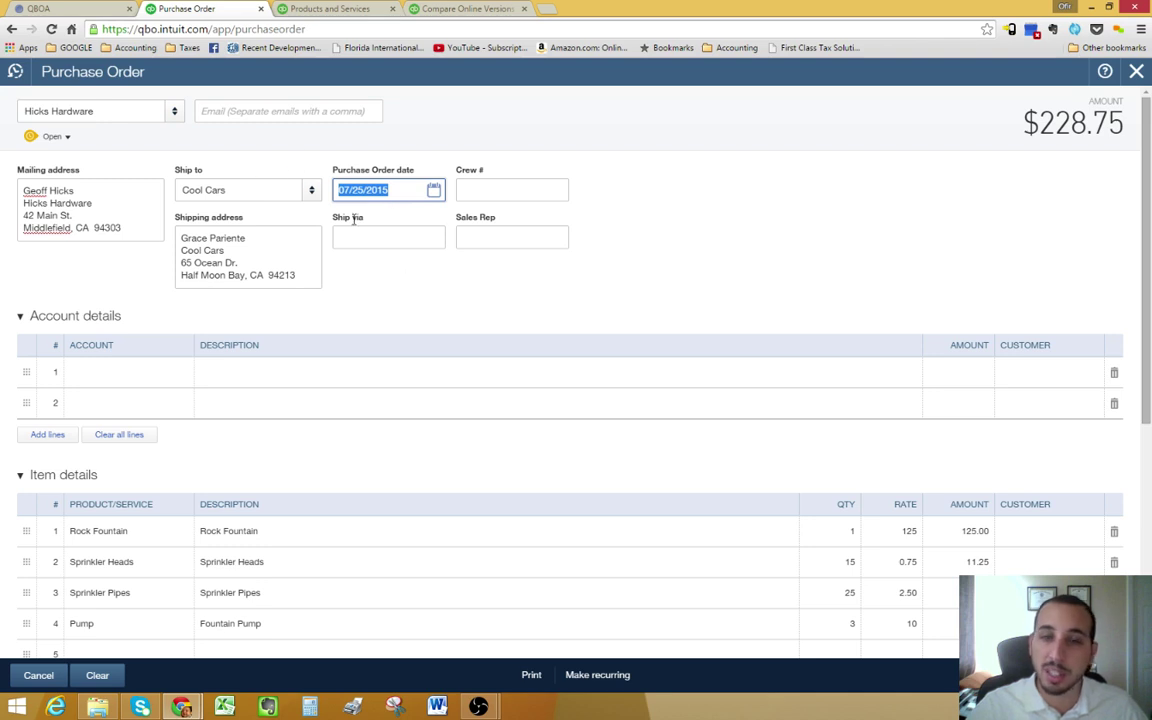
pyautogui.click(511, 188)
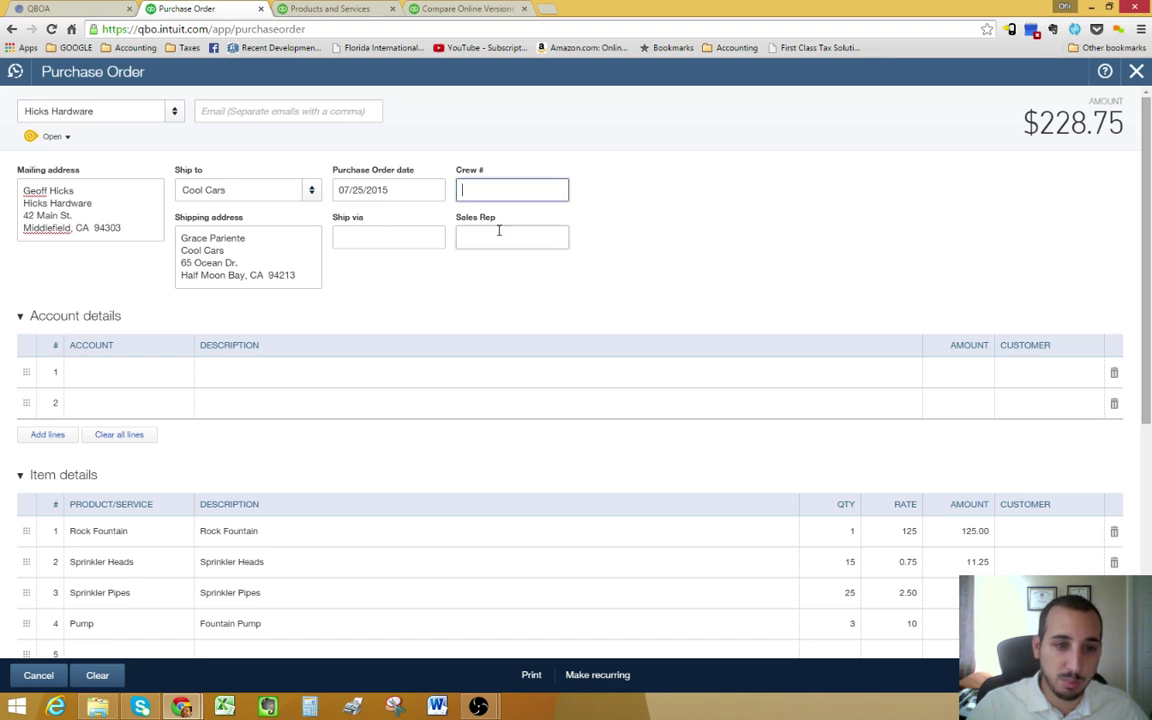
pyautogui.click(498, 231)
pyautogui.click(400, 236)
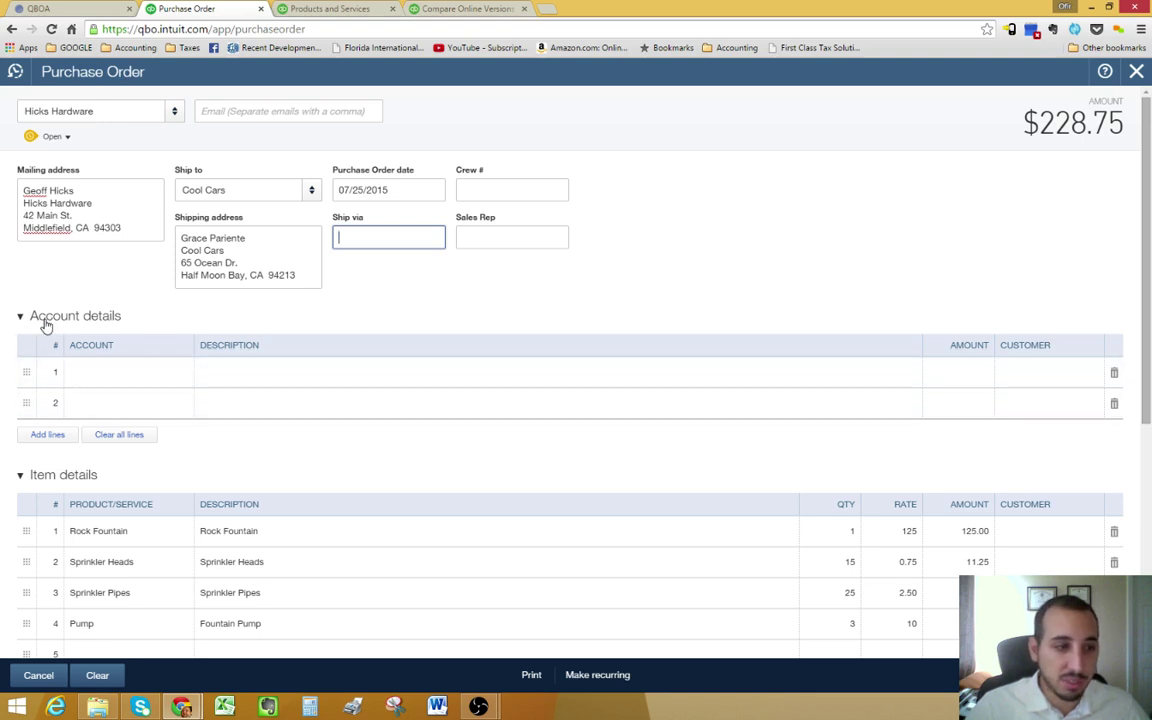
# Examine the Account details section and its available expense accounts, and collapse it to review the item lines
pyautogui.click(93, 313)
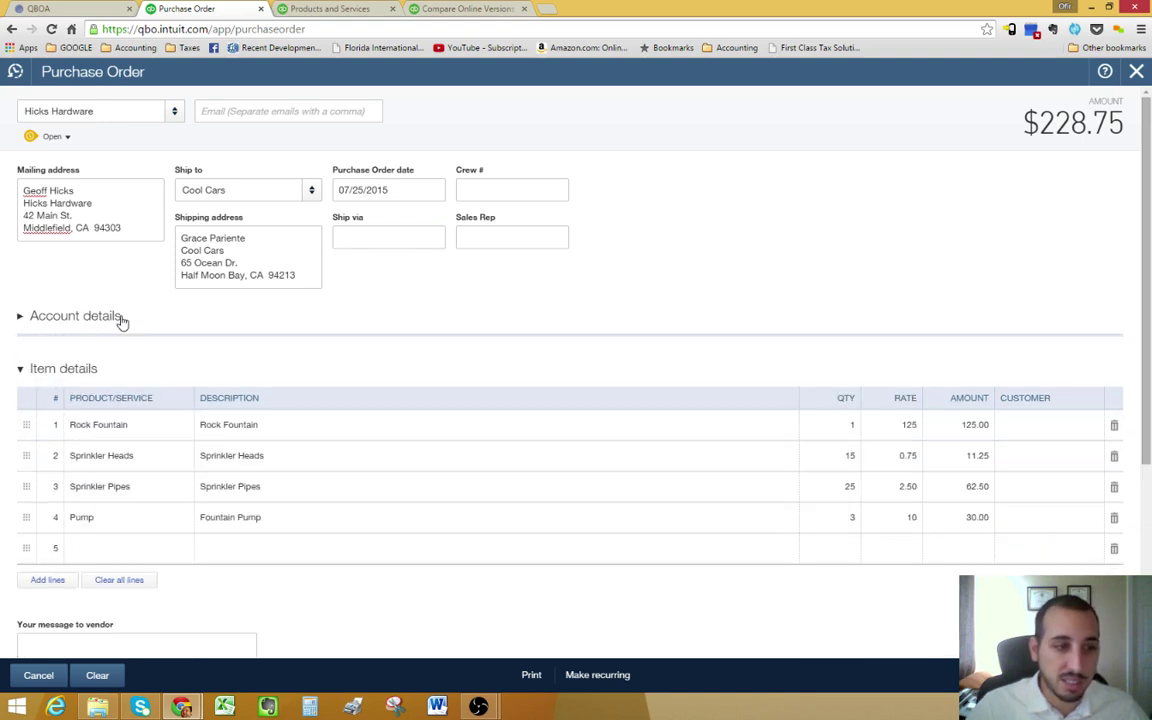
pyautogui.click(118, 318)
pyautogui.click(165, 376)
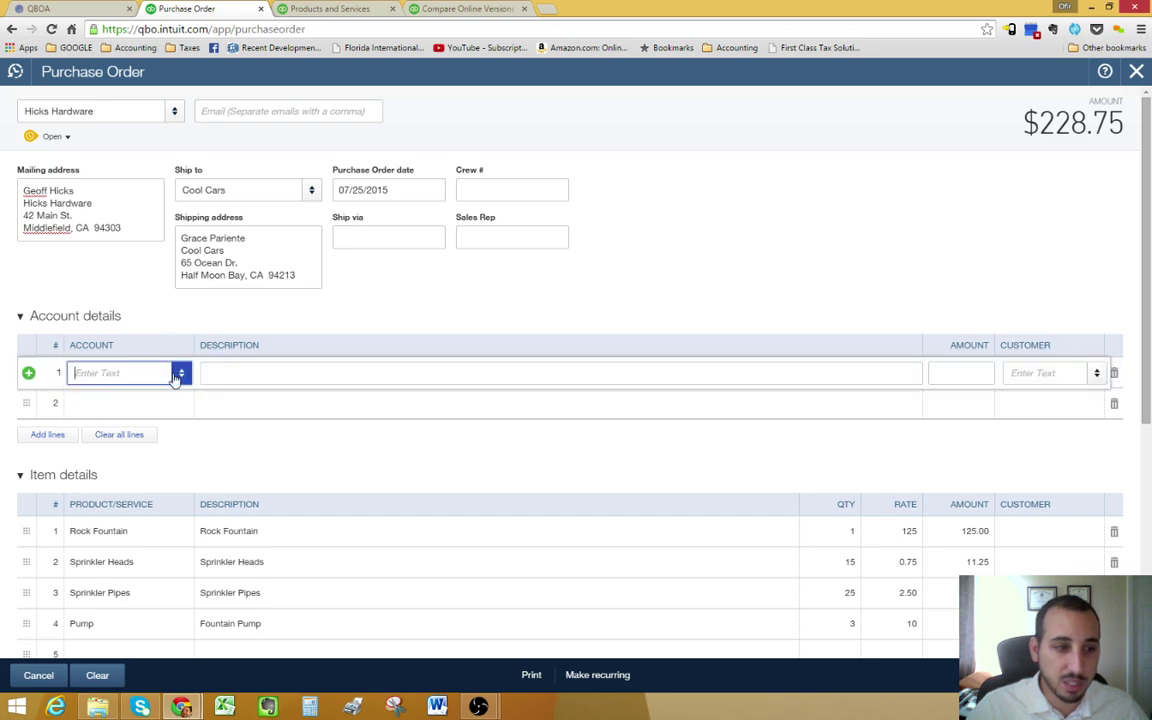
pyautogui.click(181, 373)
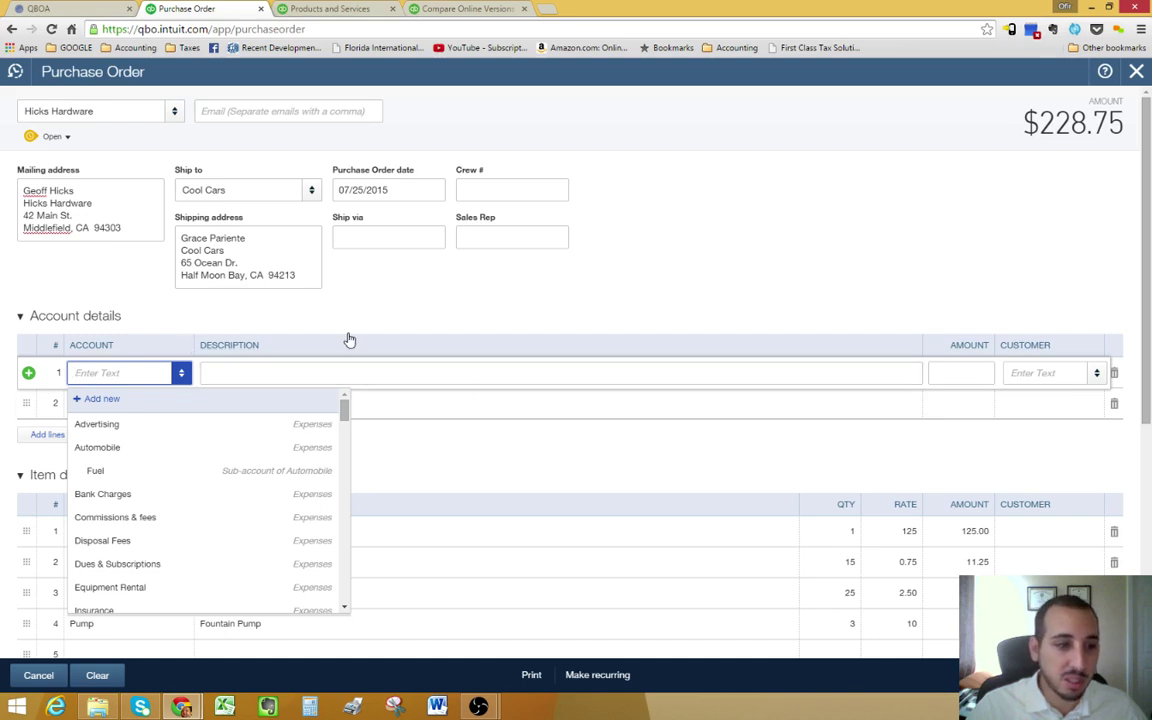
pyautogui.click(92, 317)
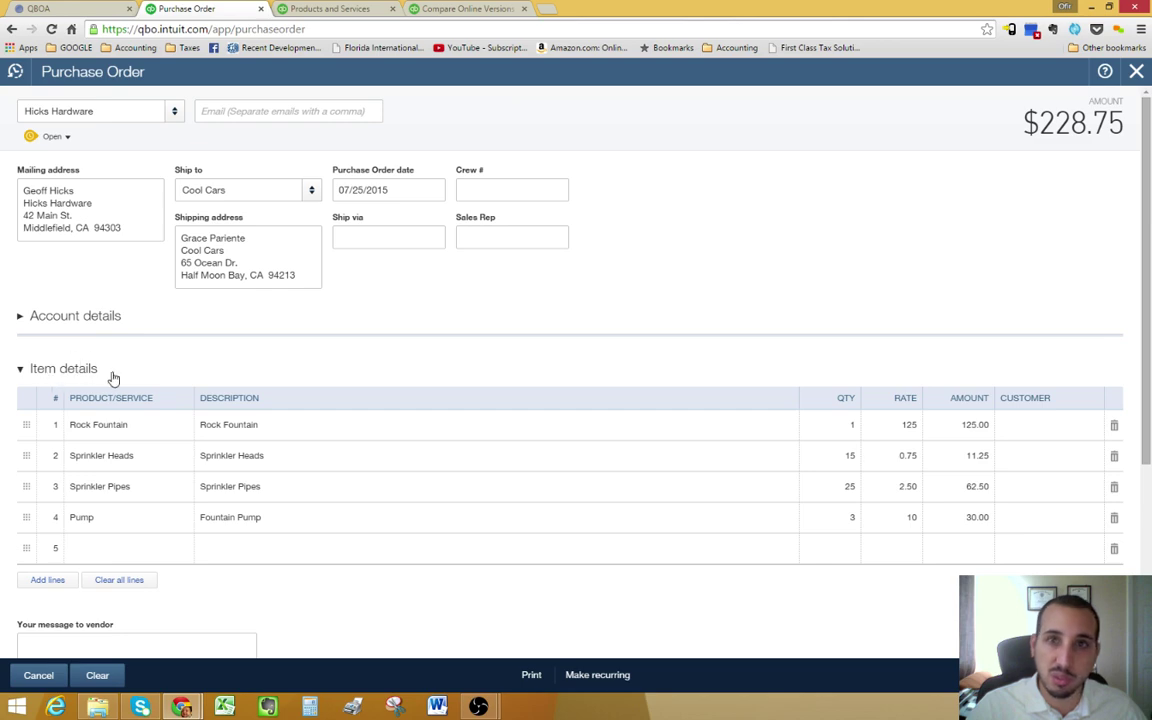
pyautogui.click(84, 314)
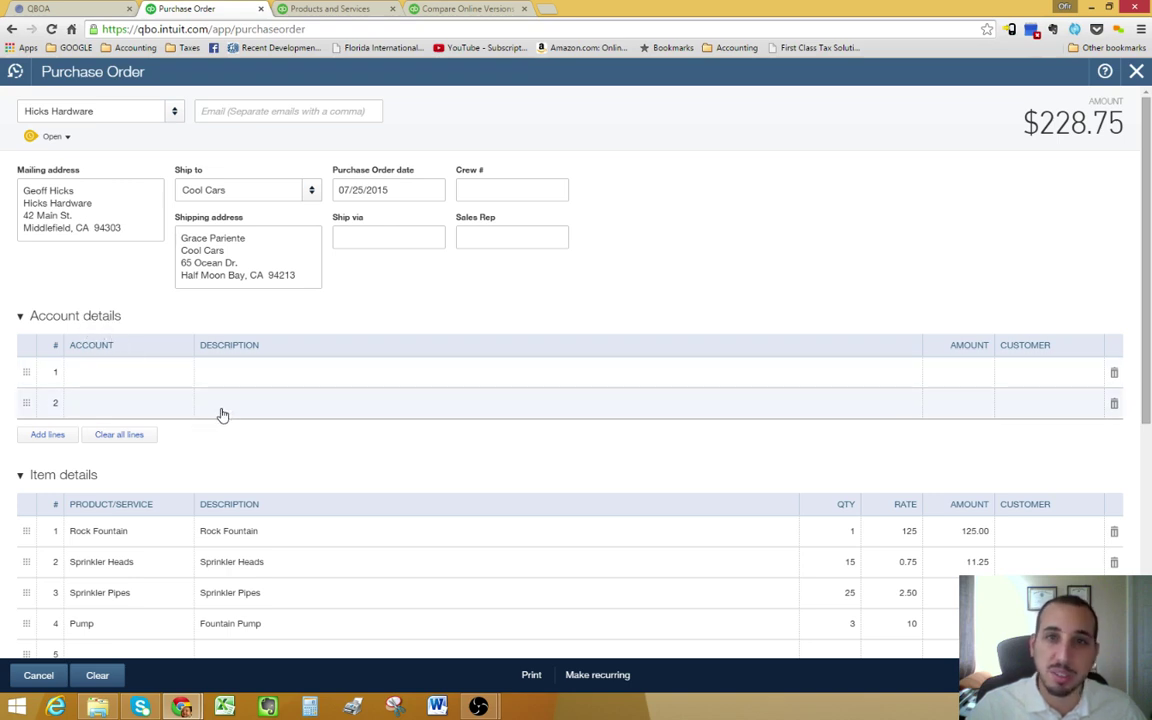
pyautogui.click(148, 369)
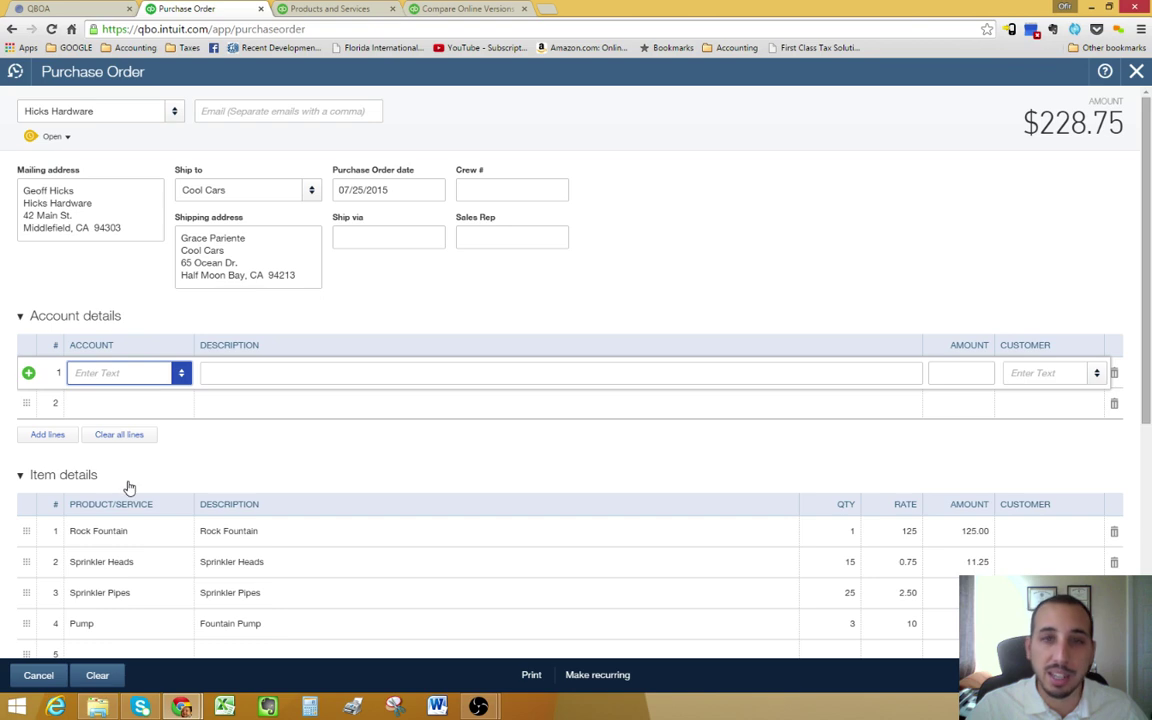
pyautogui.click(62, 318)
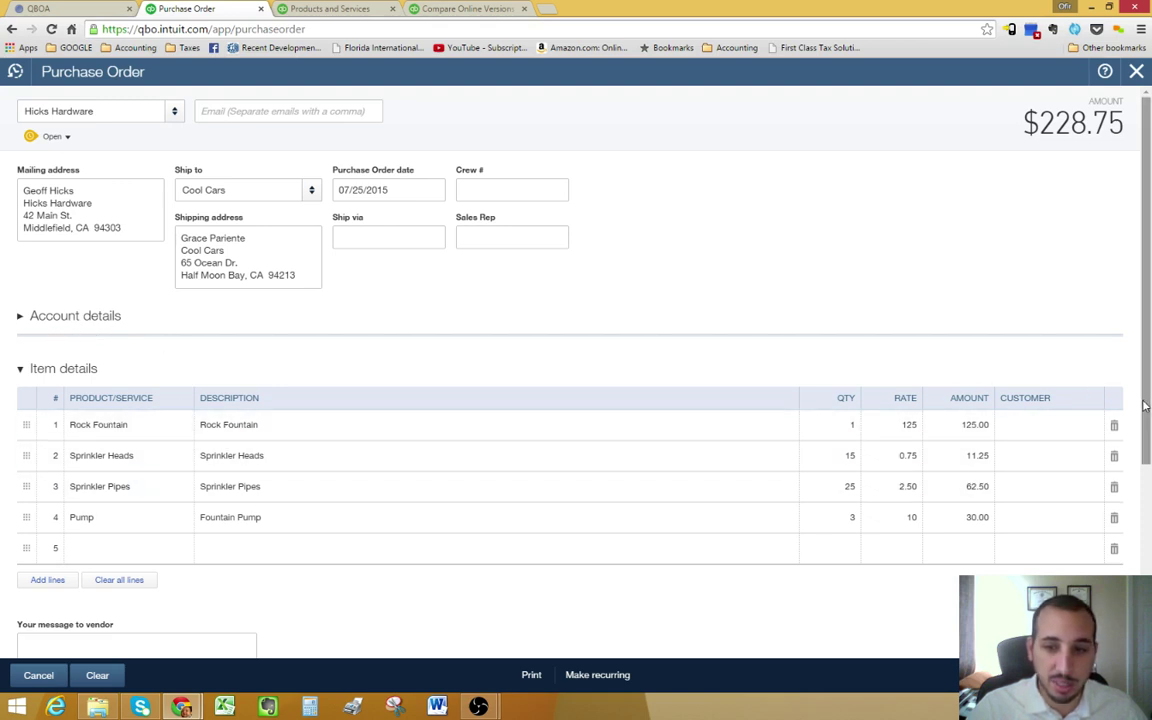
pyautogui.moveTo(1146, 411); pyautogui.dragTo(1147, 439)
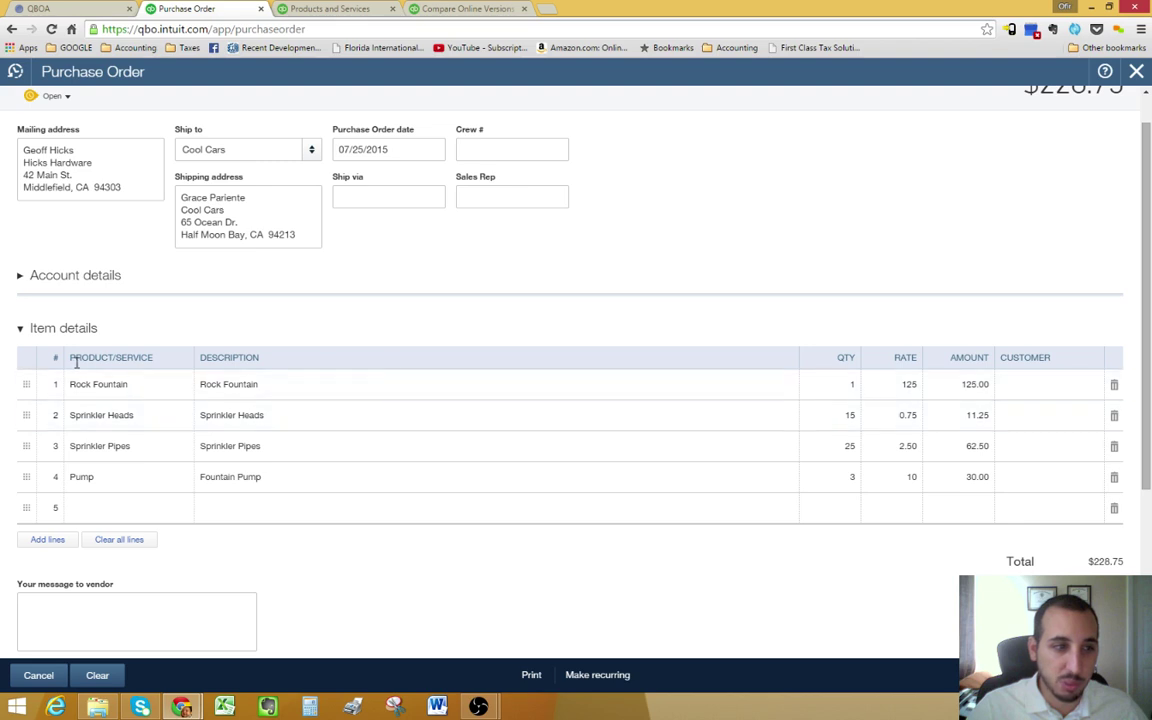
# Delete the Pump, Sprinkler Heads, Sprinkler Pipes and Rock Fountain lines from the purchase order's item details
pyautogui.click(122, 390)
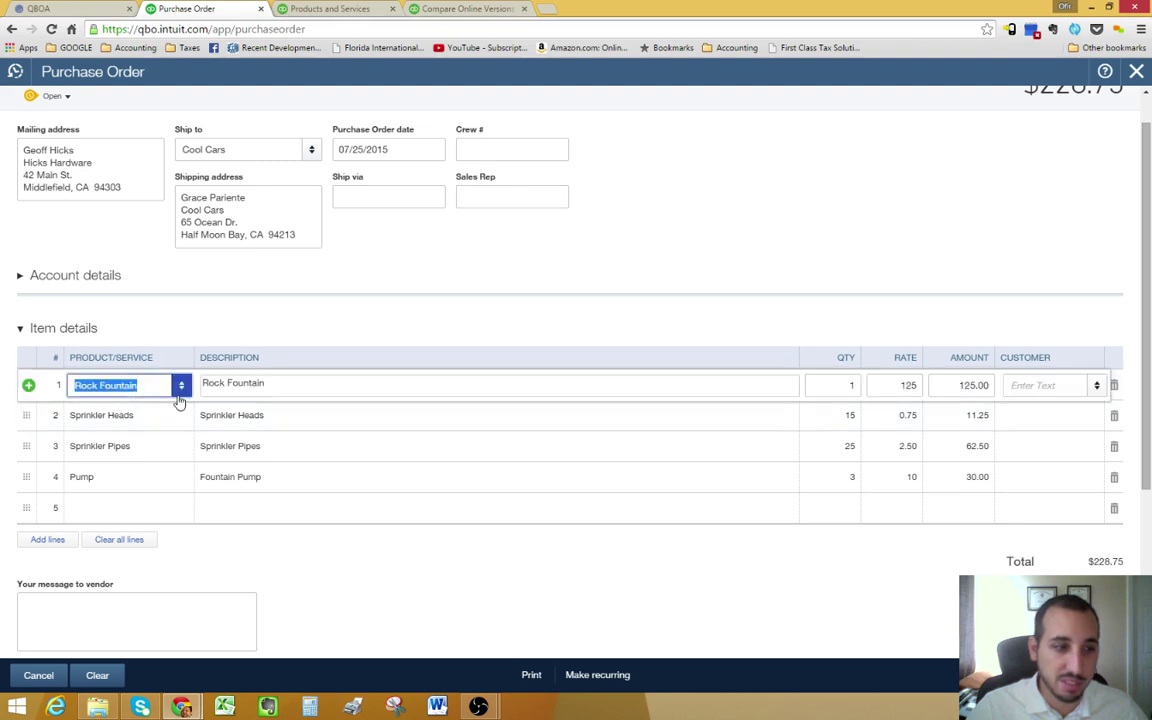
pyautogui.click(1117, 481)
pyautogui.click(1117, 479)
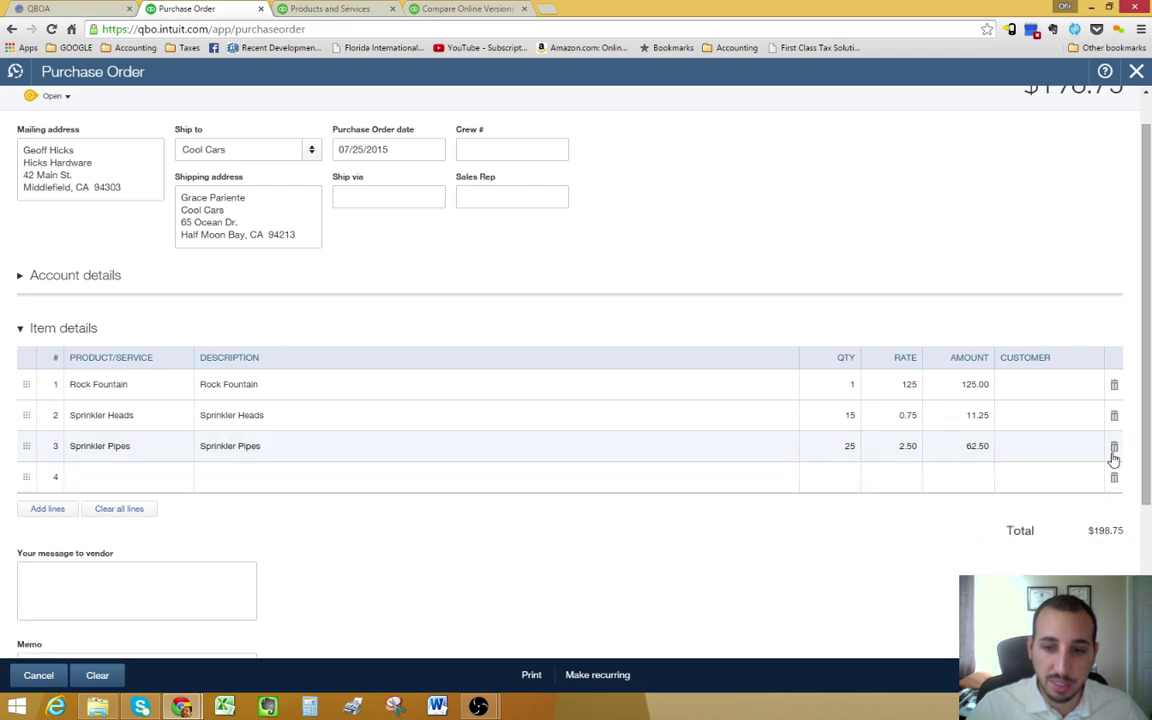
pyautogui.click(1115, 417)
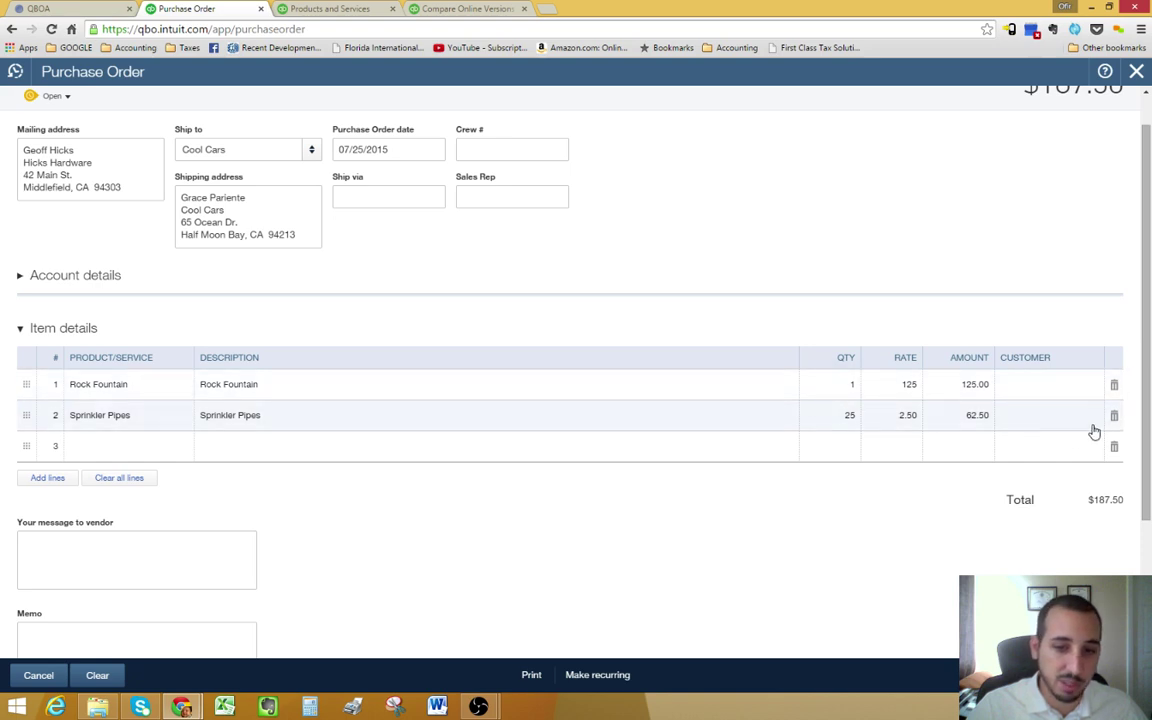
pyautogui.click(1114, 417)
pyautogui.click(152, 390)
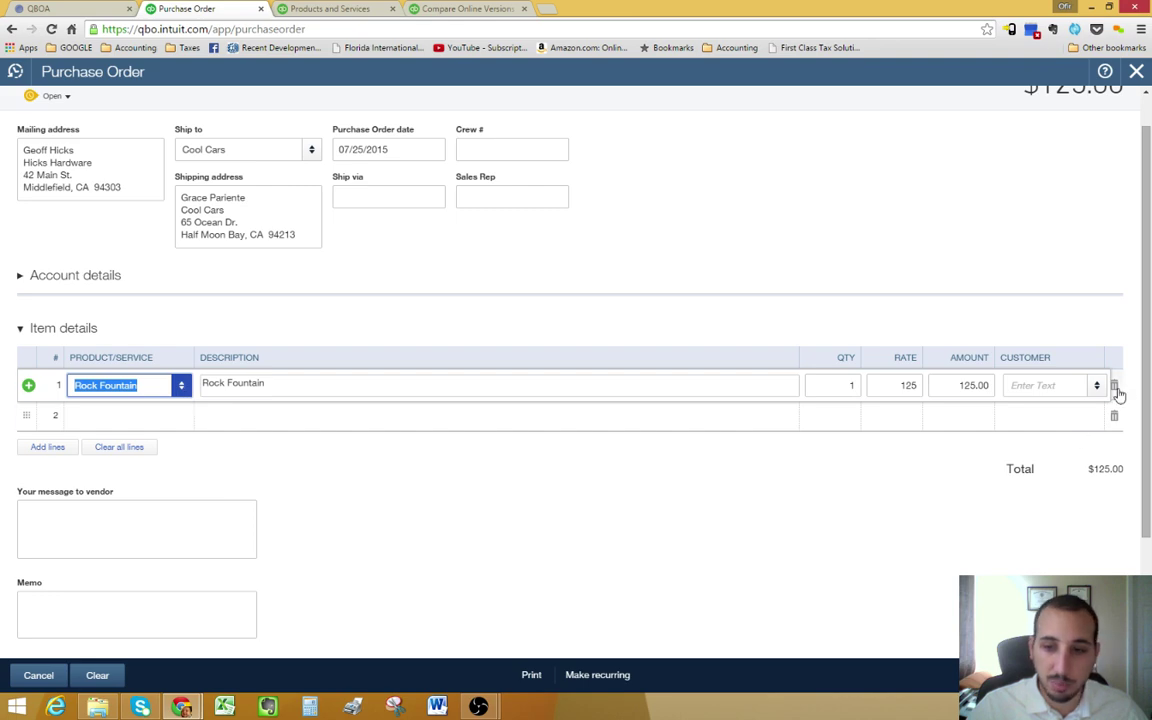
pyautogui.click(1115, 387)
# Compare the items offered for the first purchase order line with the full Products and Services list
pyautogui.click(149, 390)
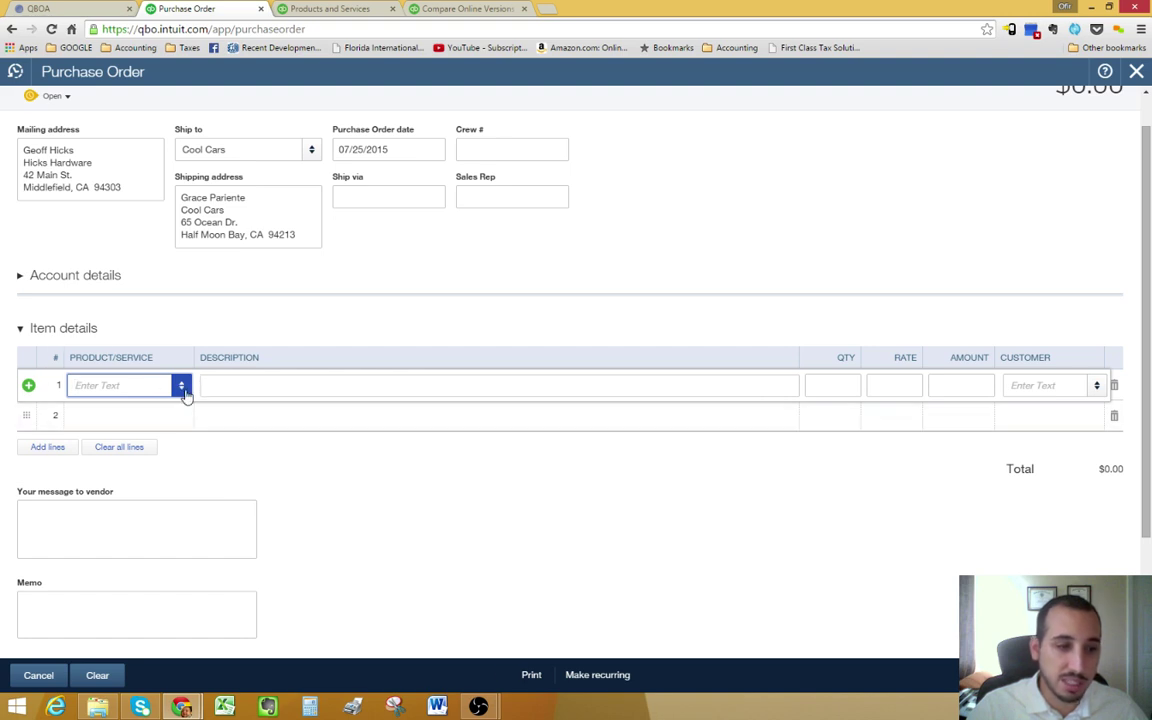
pyautogui.click(181, 388)
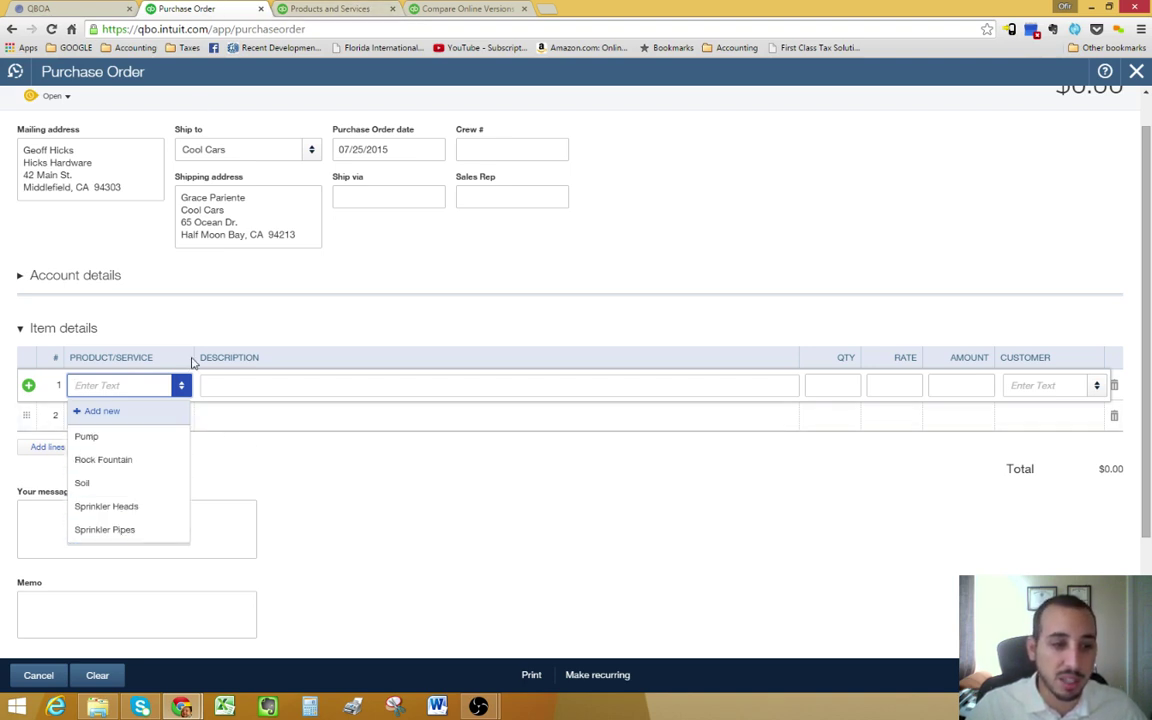
pyautogui.click(291, 8)
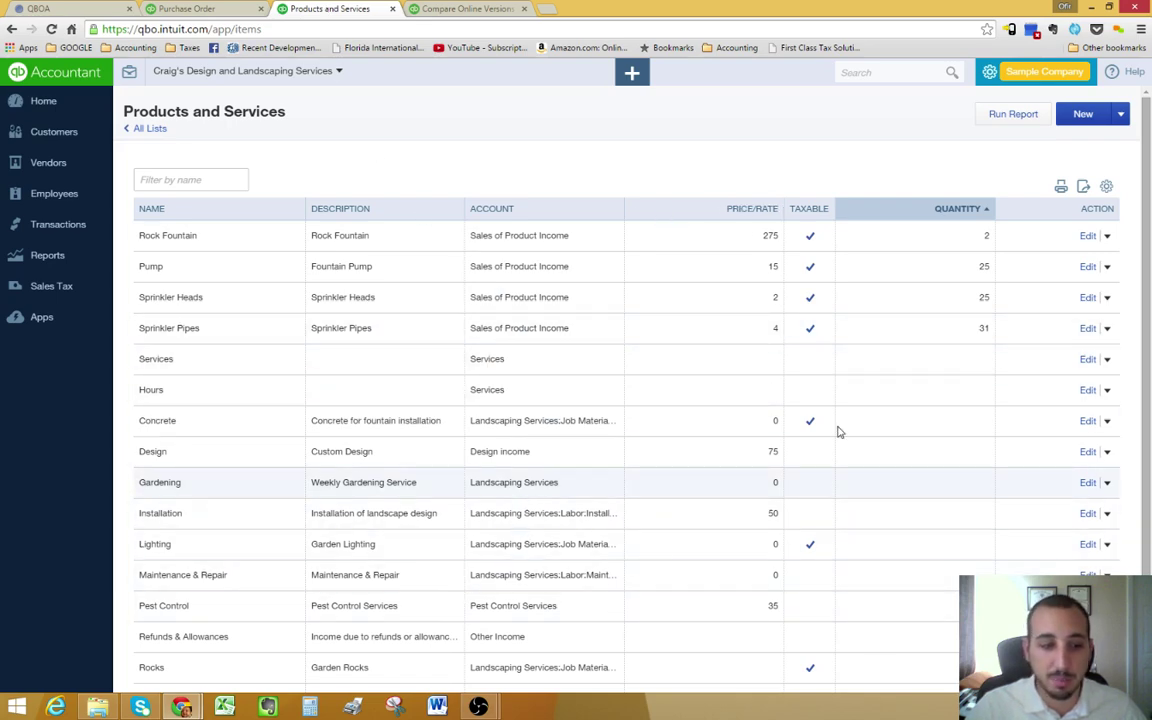
pyautogui.scroll(-1, 1148, 203)
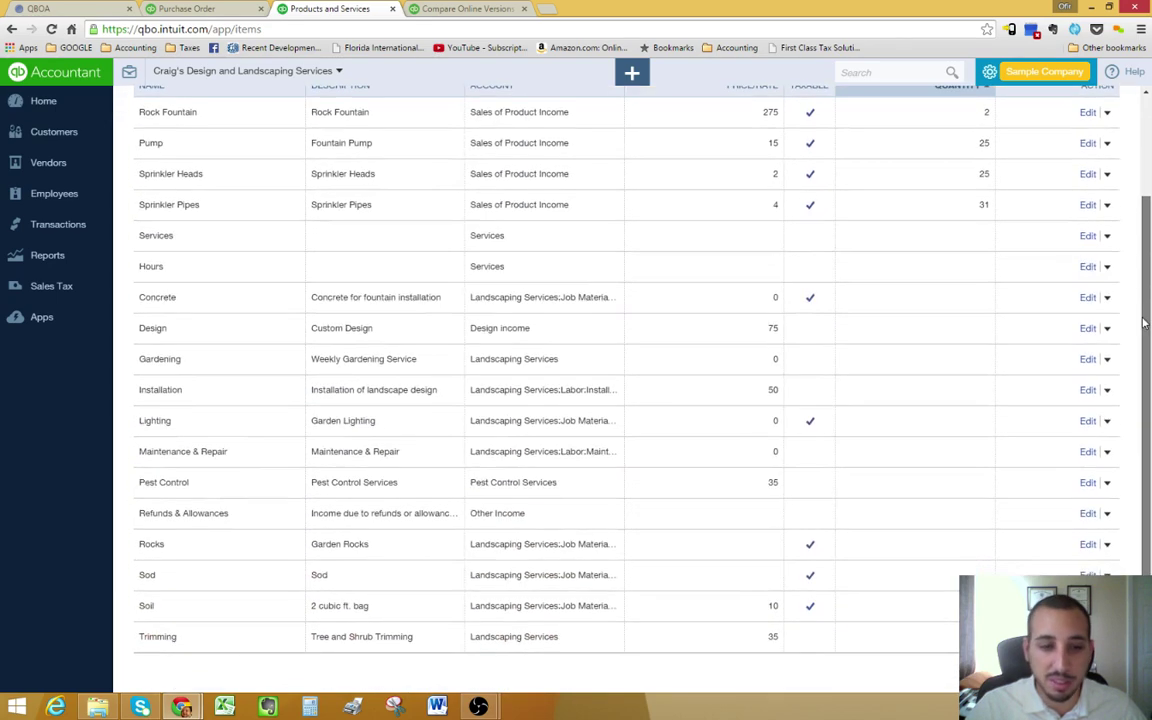
pyautogui.scroll(1, 1148, 203)
pyautogui.click(190, 9)
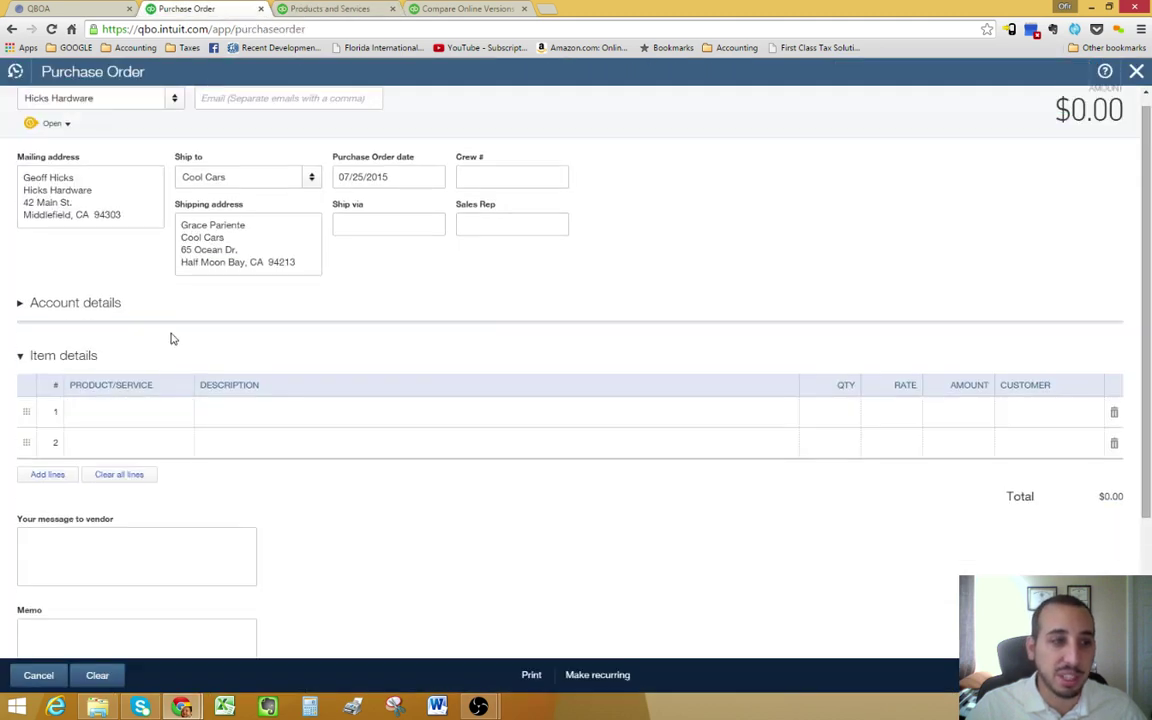
pyautogui.click(150, 419)
pyautogui.click(182, 414)
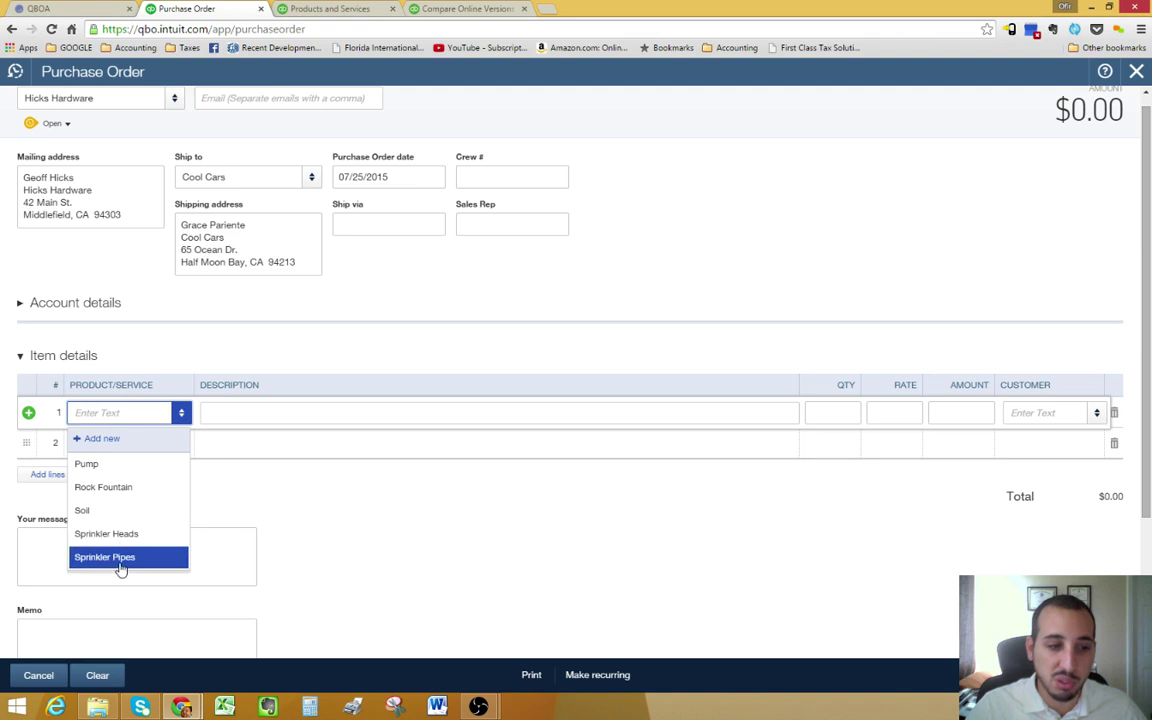
# Review the Products and Services list sorted by quantity in ascending and descending order, ending with descending
pyautogui.click(337, 8)
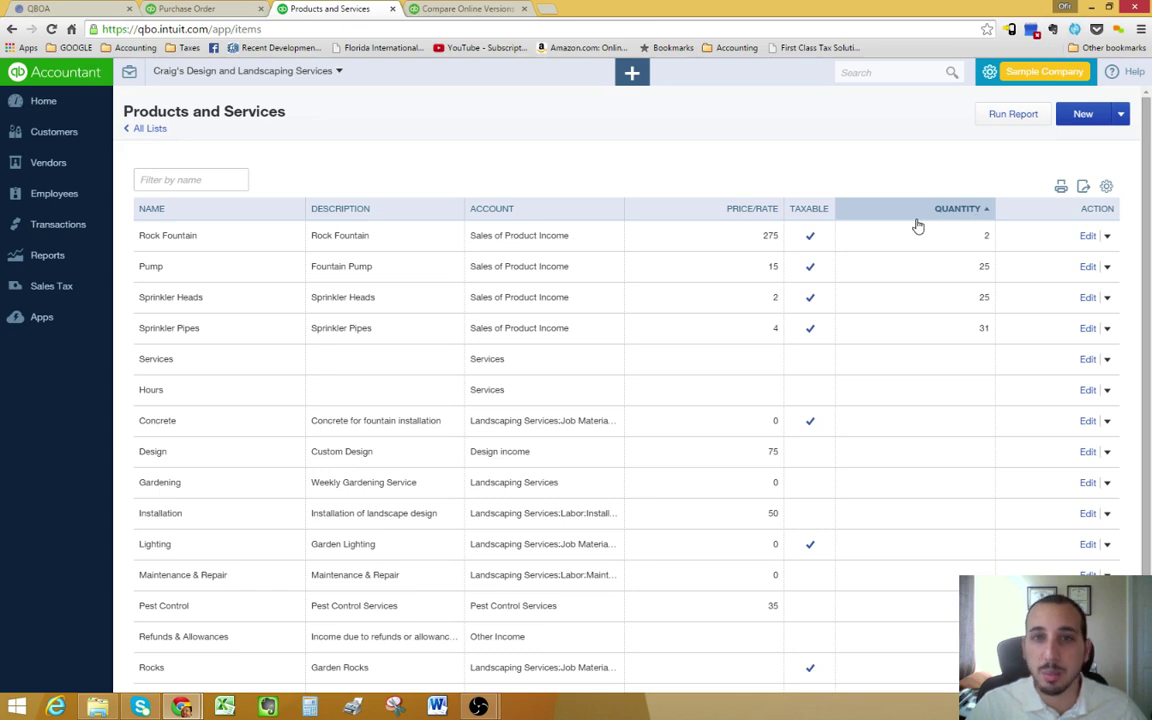
pyautogui.click(195, 9)
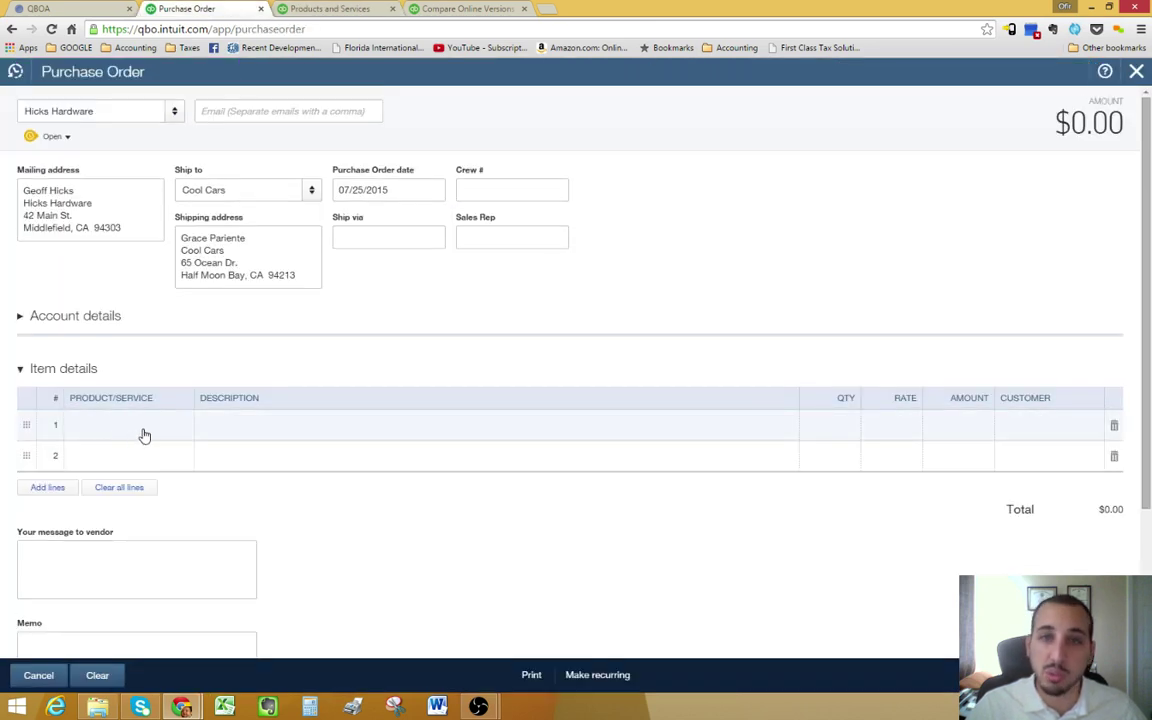
pyautogui.click(292, 9)
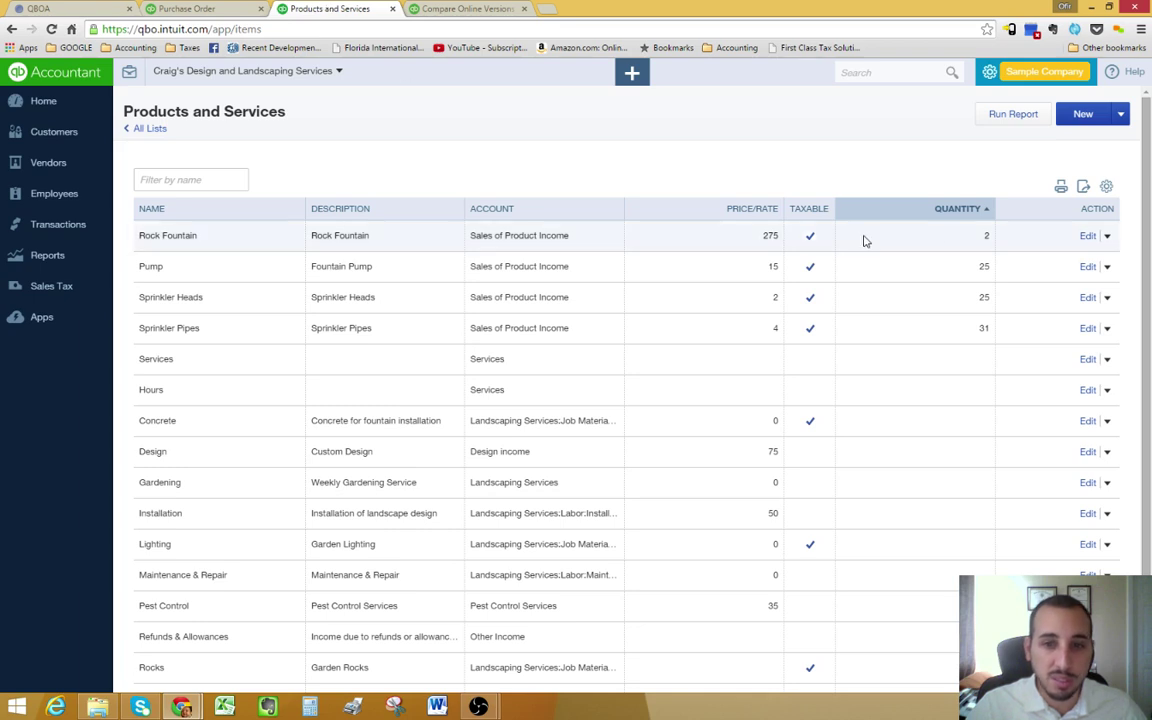
pyautogui.click(986, 214)
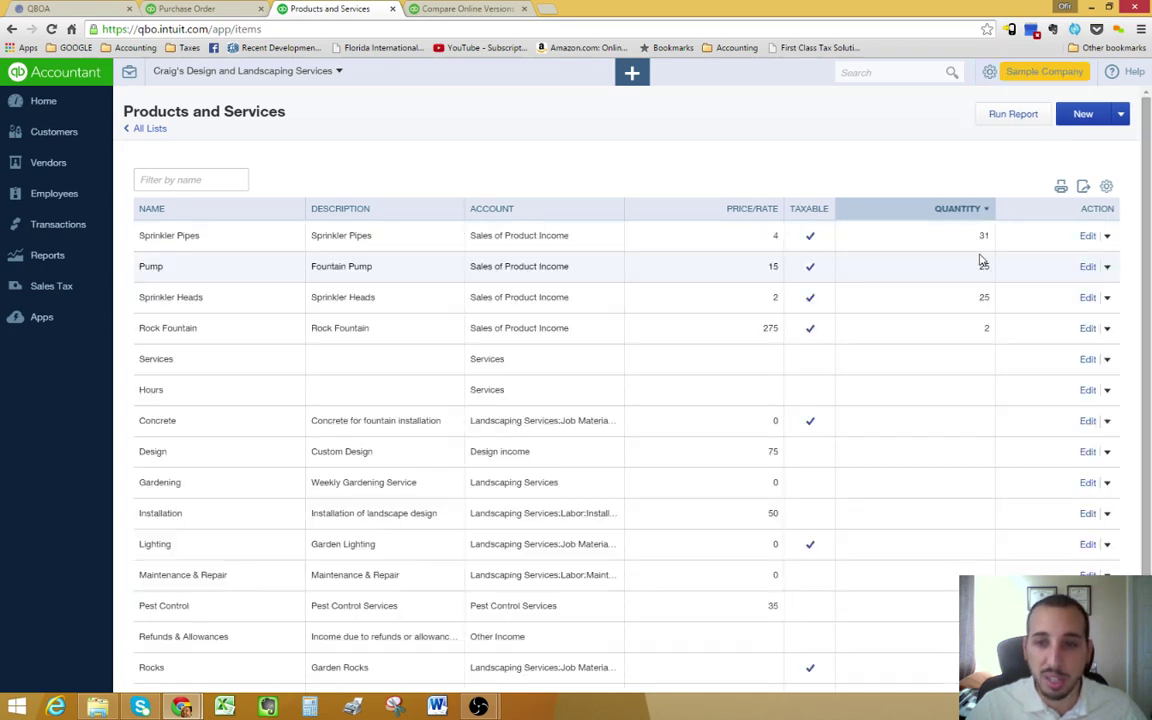
pyautogui.click(967, 214)
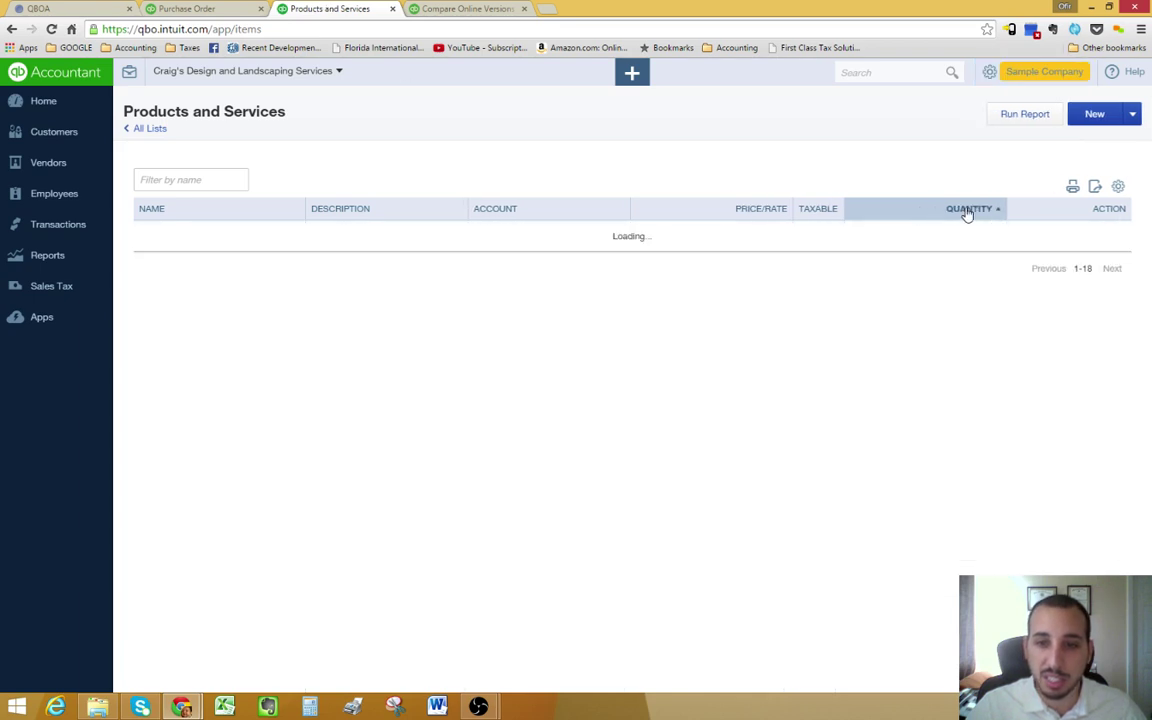
pyautogui.click(941, 214)
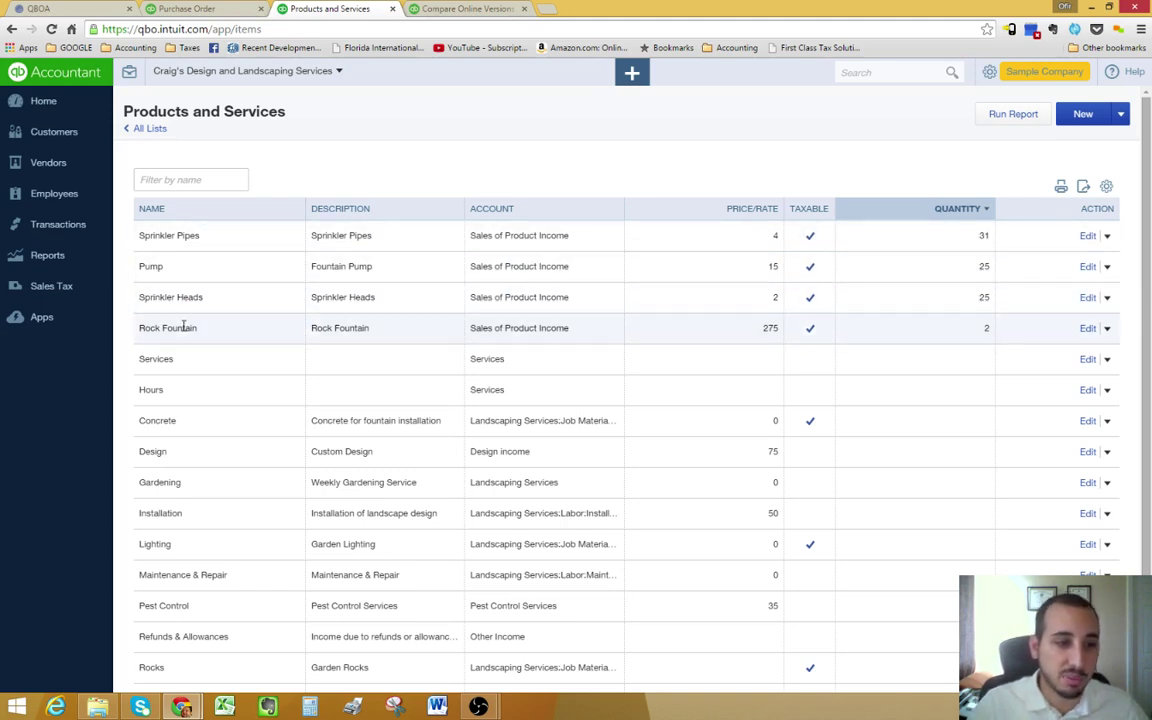
# Check the purchase order's item choices again and open the Soil item's details from the Products and Services list
pyautogui.click(200, 8)
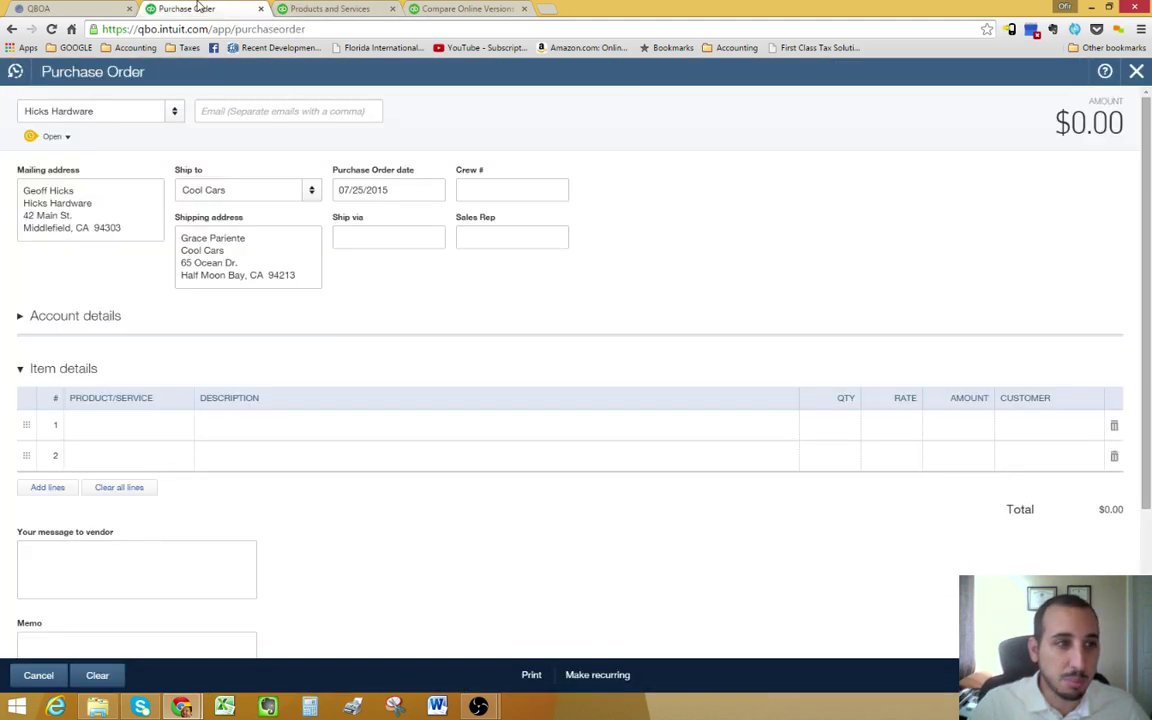
pyautogui.click(180, 425)
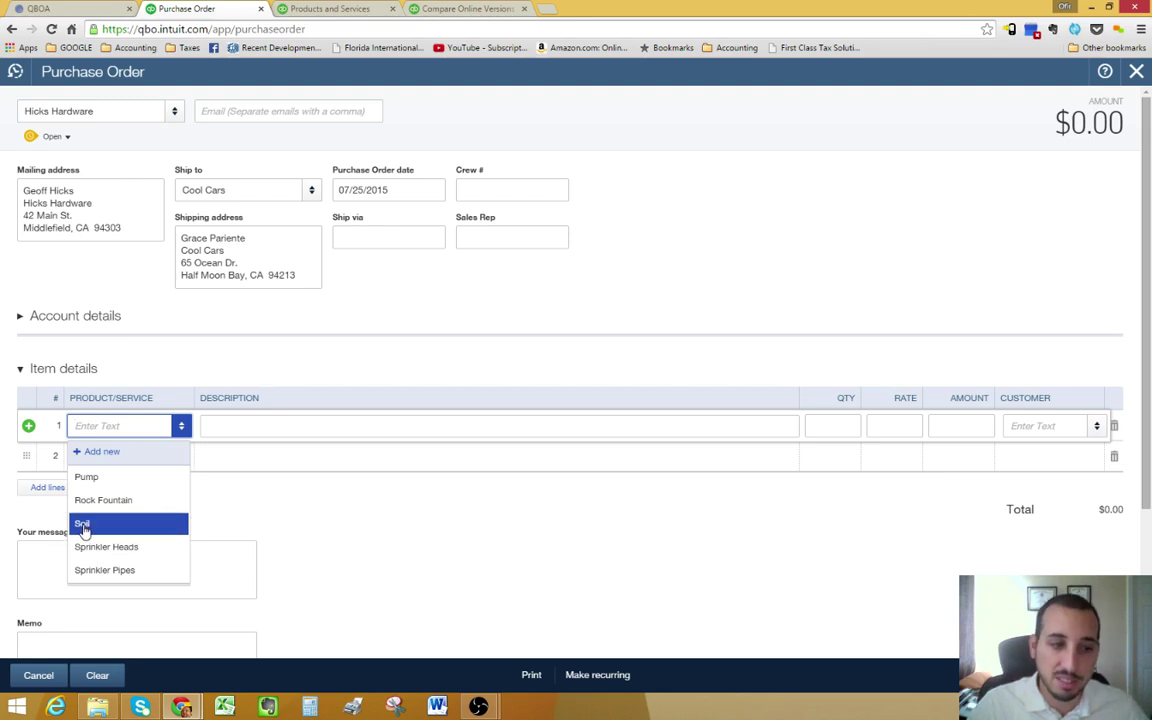
pyautogui.click(338, 9)
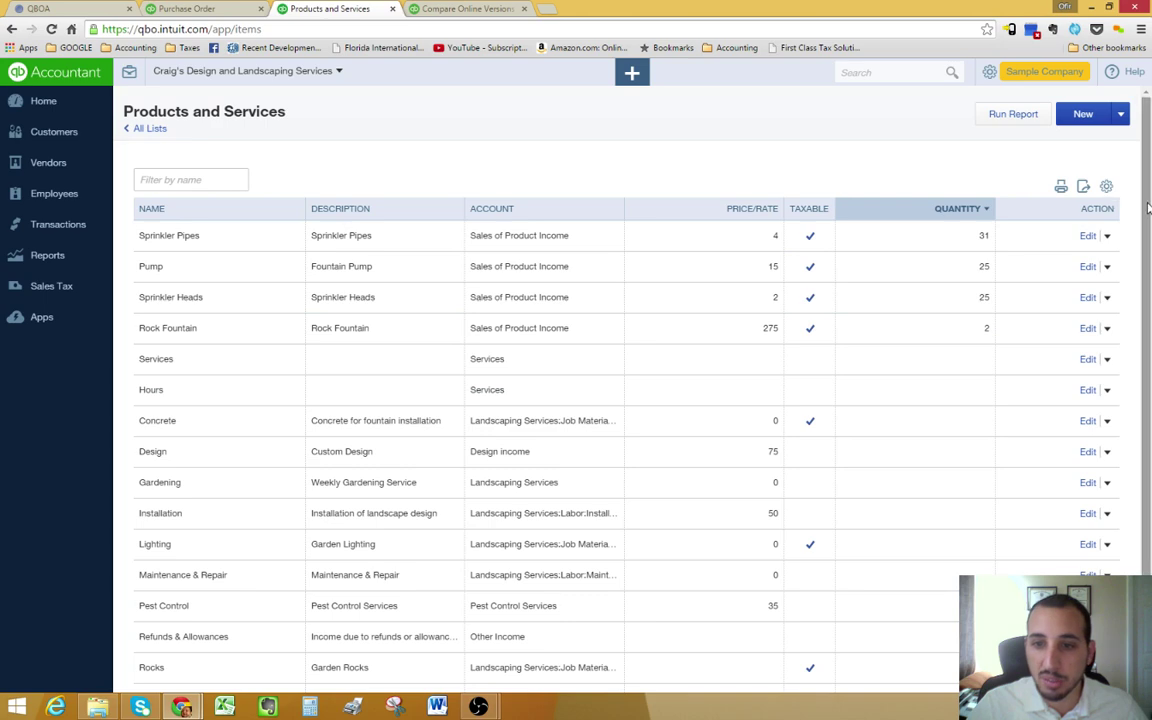
pyautogui.moveTo(1148, 207); pyautogui.dragTo(1148, 353)
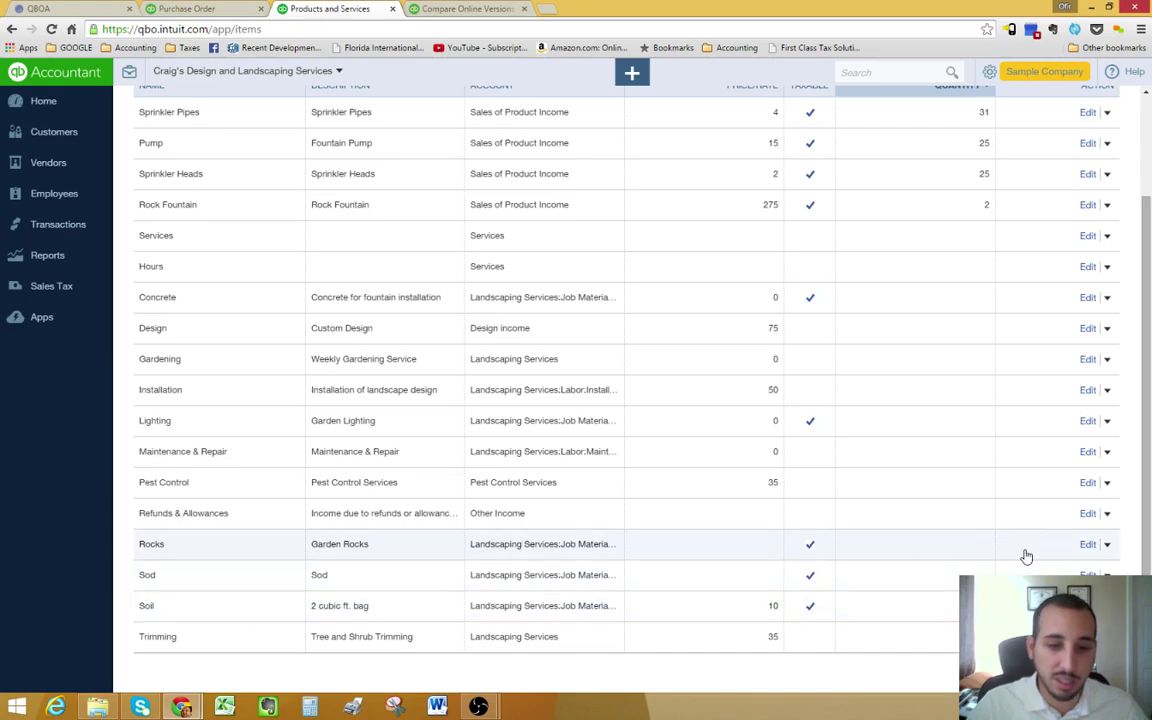
pyautogui.click(929, 597)
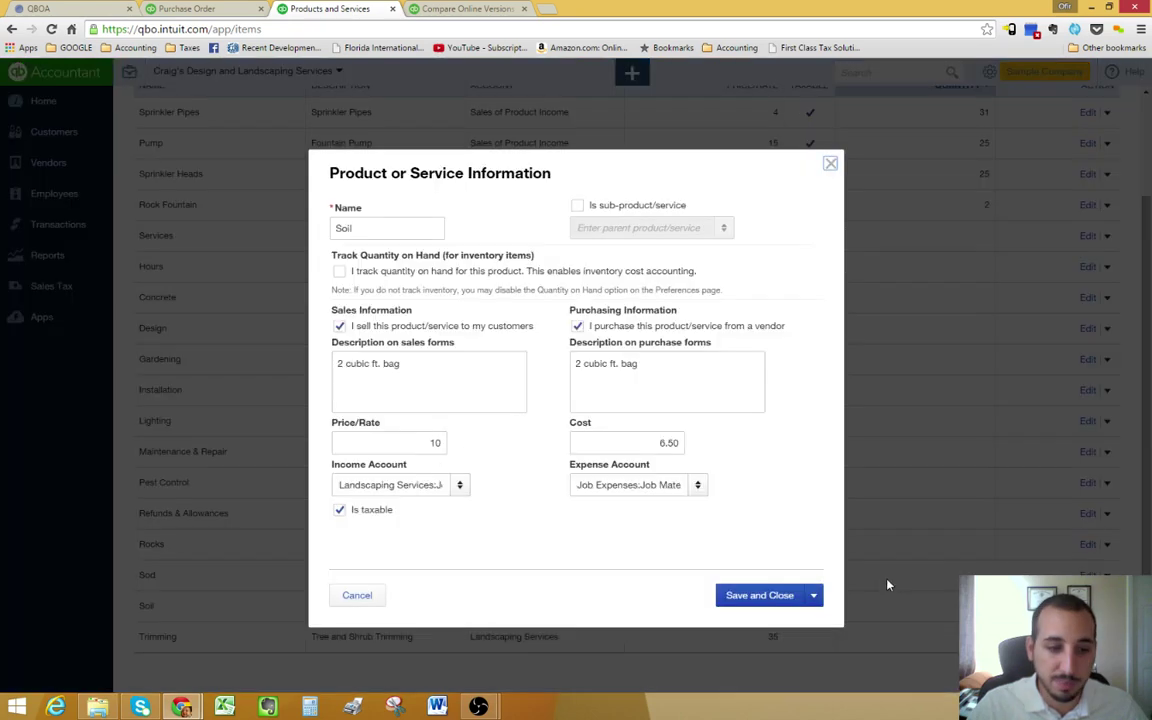
# Try switching Soil's option for purchasing from a vendor off and on, and examine its description on purchase forms
pyautogui.click(577, 325)
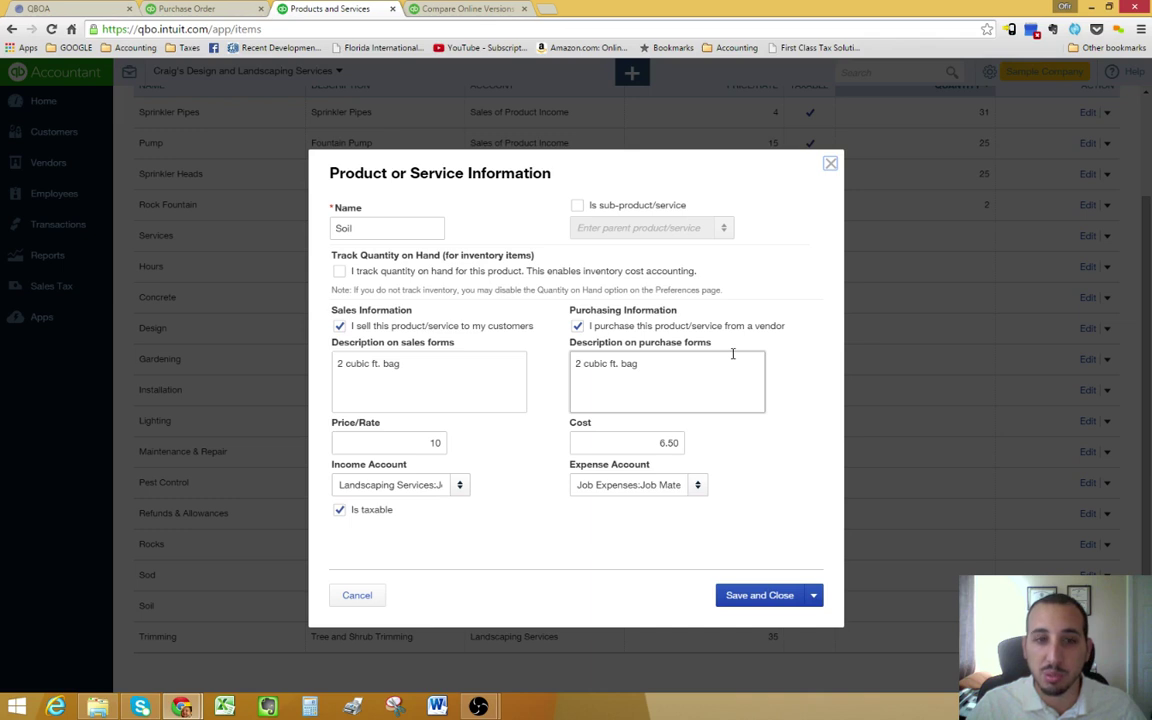
pyautogui.click(577, 327)
pyautogui.click(577, 327)
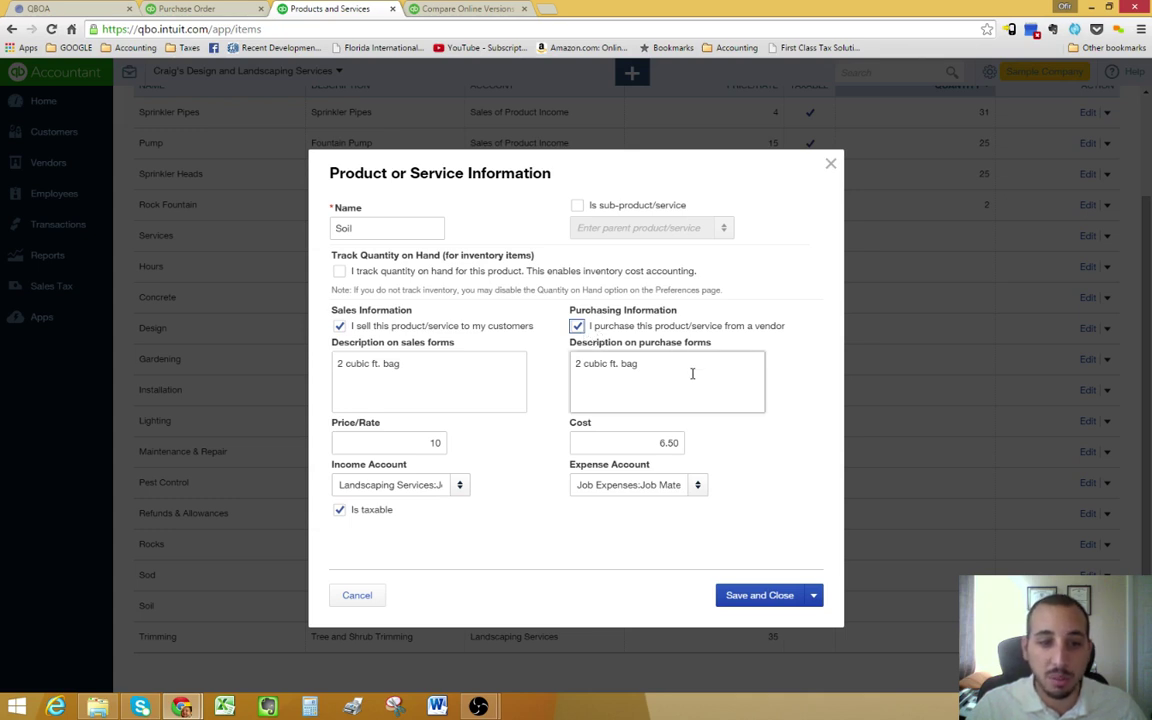
pyautogui.tripleClick(669, 391)
pyautogui.click(658, 391)
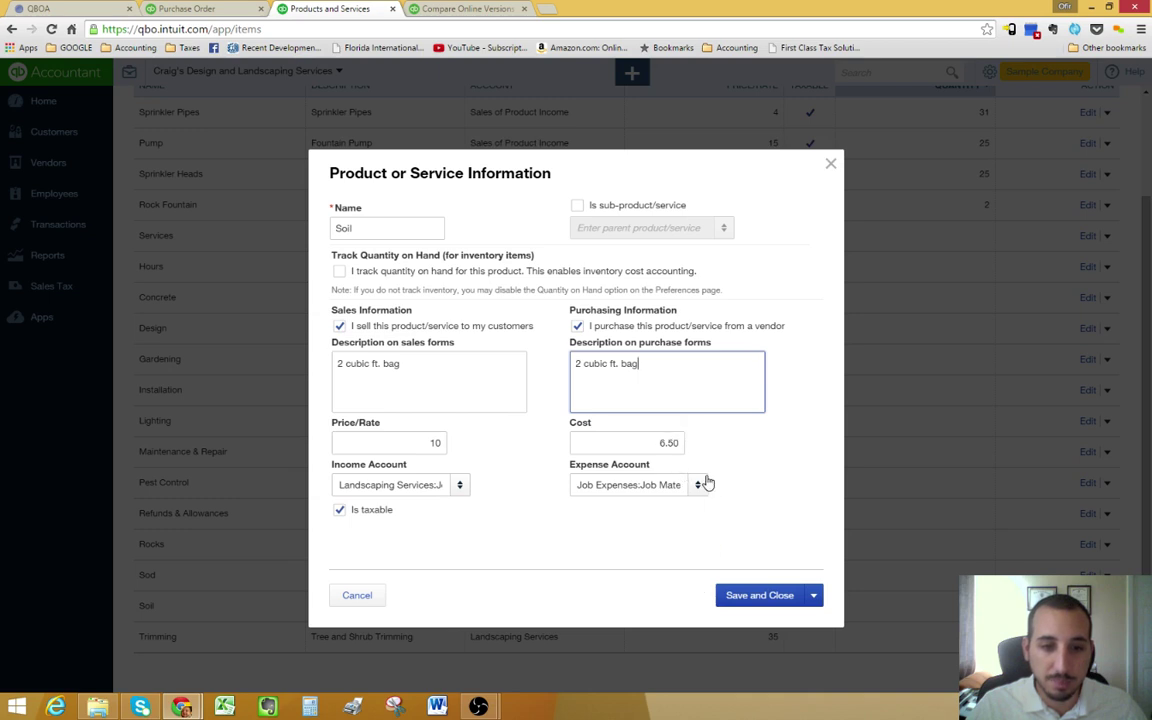
pyautogui.click(577, 327)
pyautogui.click(577, 327)
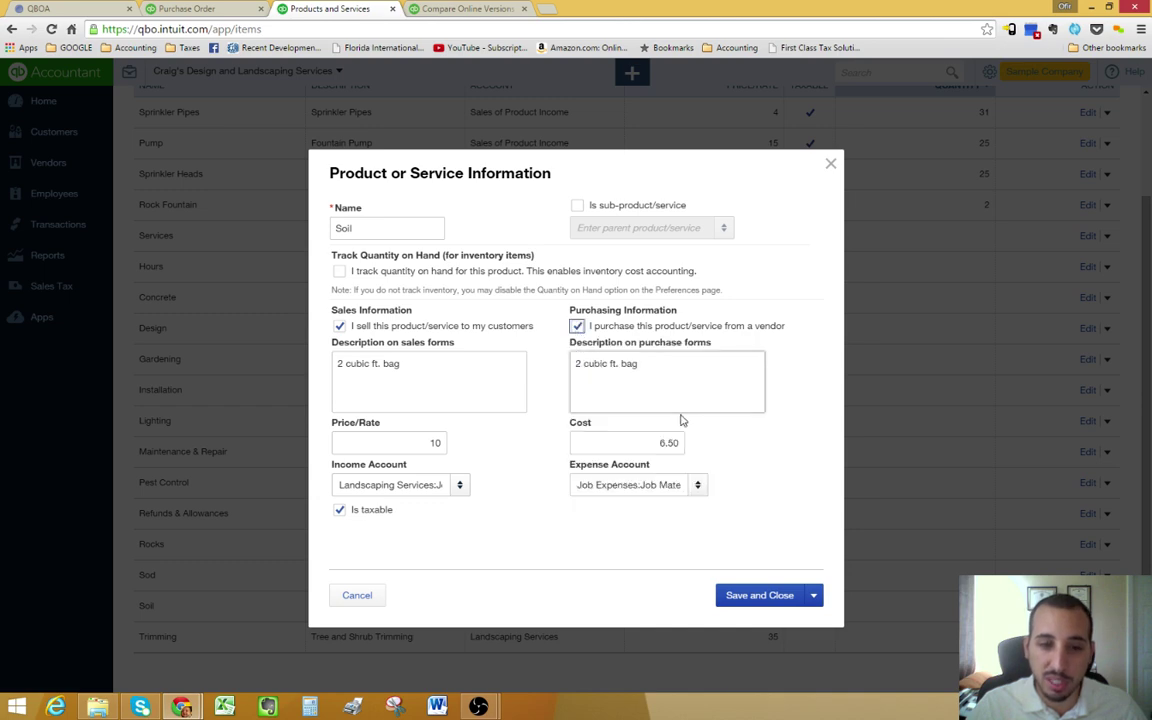
# Look through the expense accounts available for Soil, and save and close the item with its current account
pyautogui.click(694, 484)
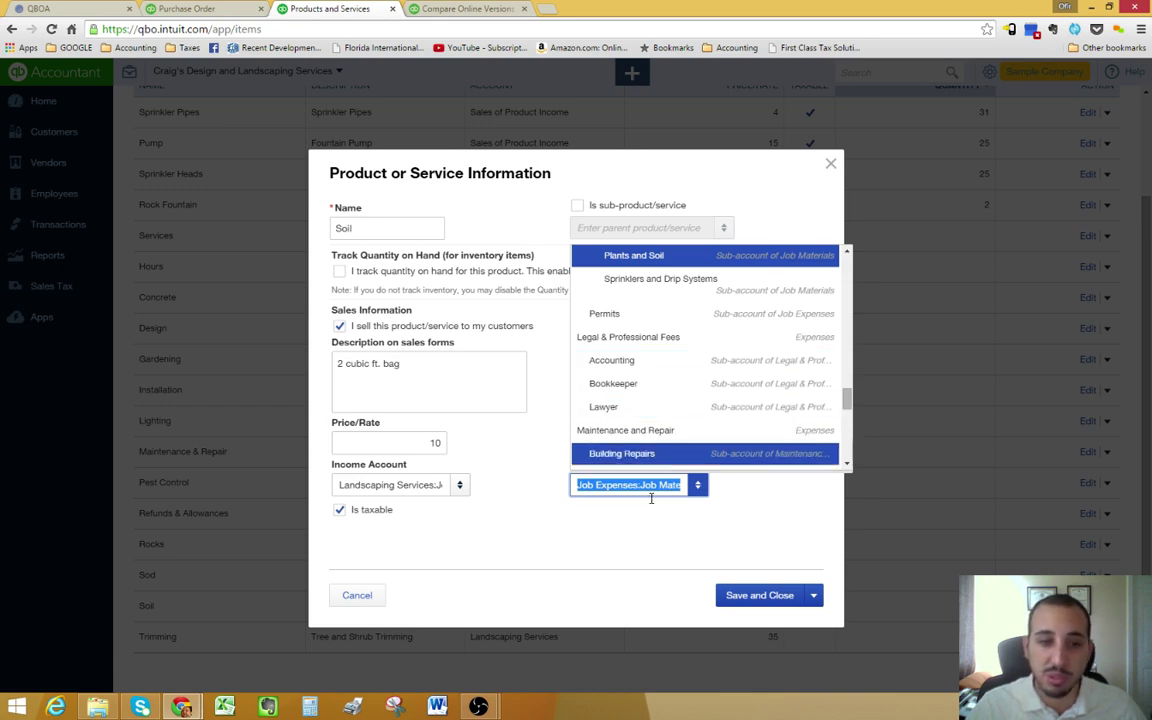
pyautogui.click(689, 548)
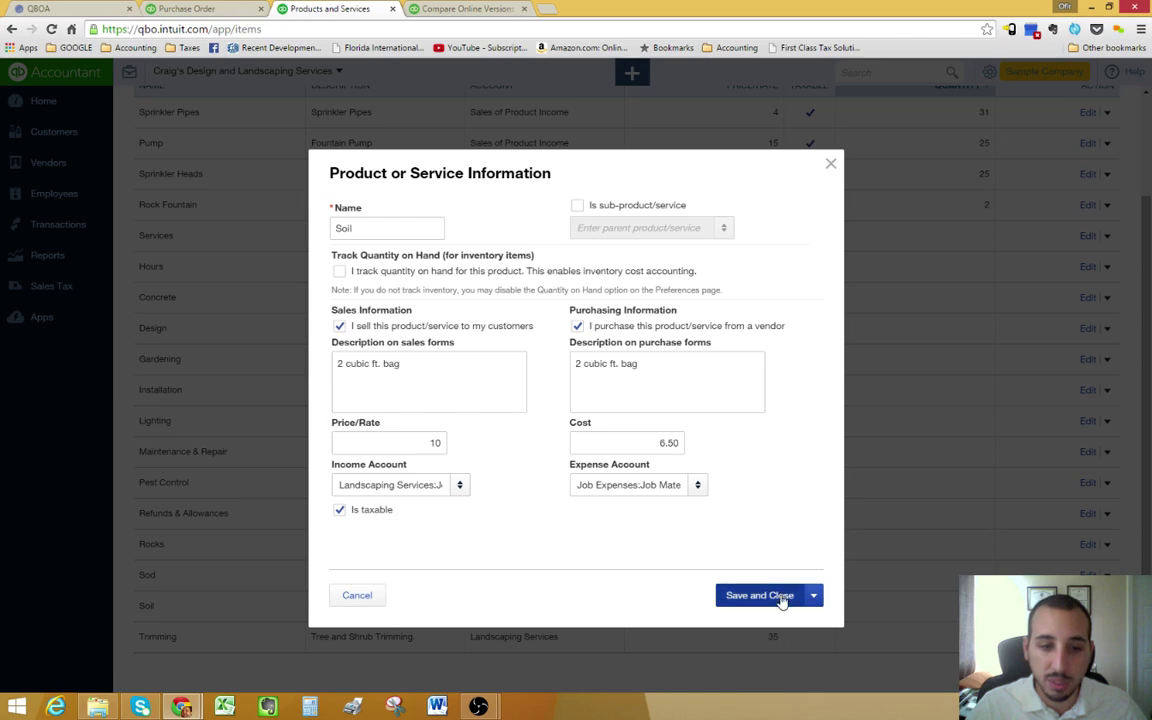
pyautogui.tripleClick(712, 378)
pyautogui.click(780, 595)
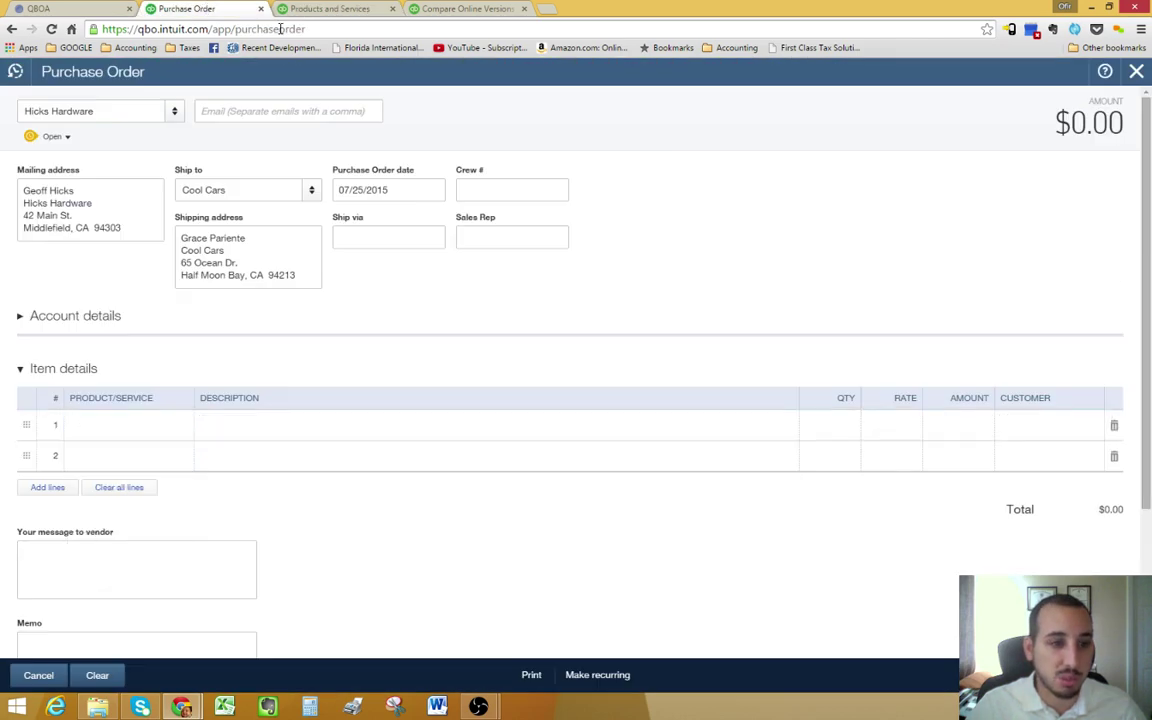
# Return to the purchase order and add Soil as the first item line with a quantity of 10
pyautogui.click(147, 425)
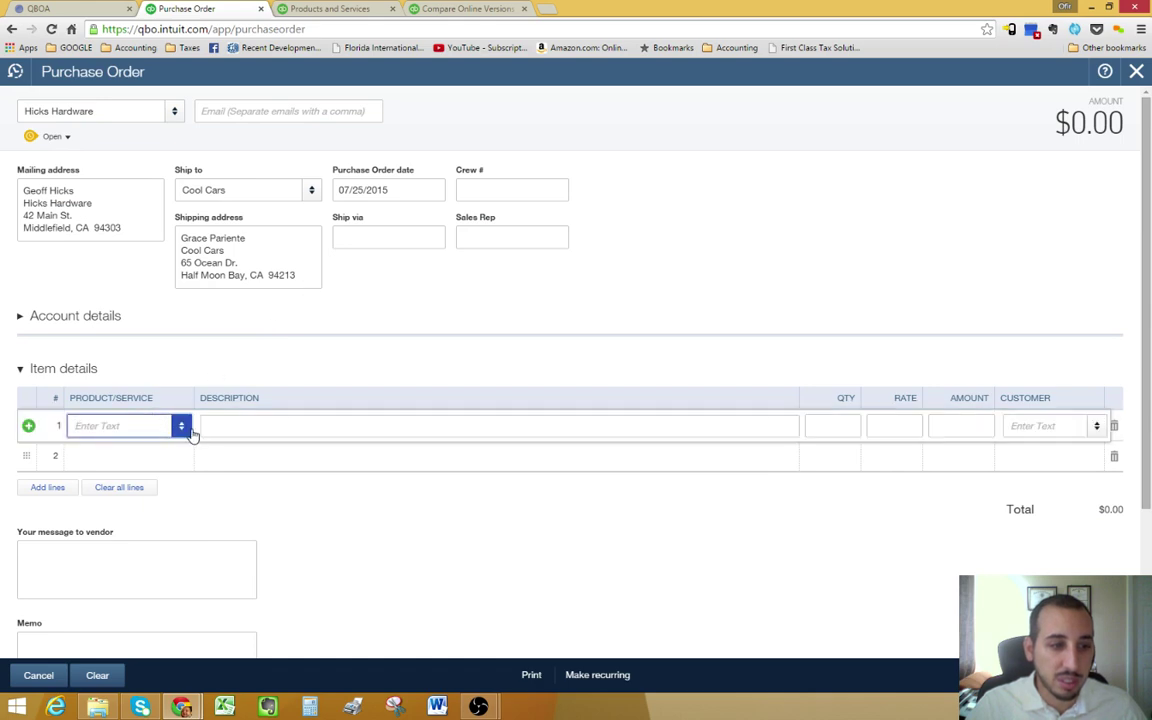
pyautogui.click(182, 428)
pyautogui.click(137, 524)
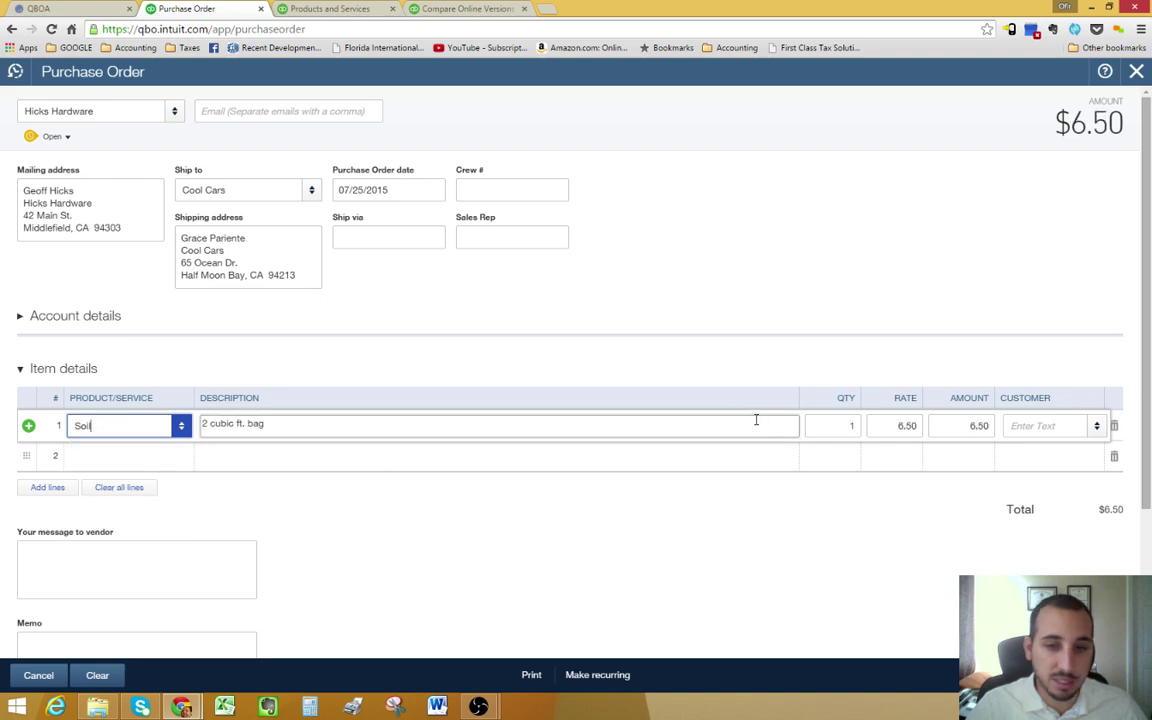
pyautogui.click(836, 425)
pyautogui.write('10')
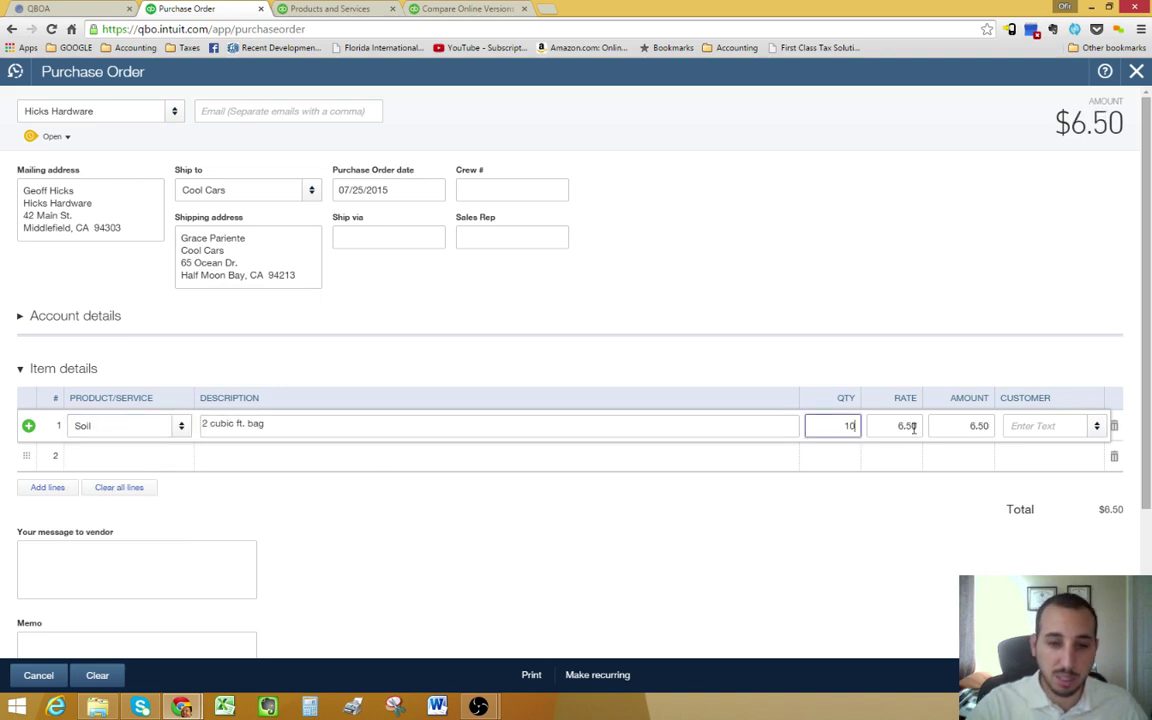
pyautogui.press('Tab')
pyautogui.press('Tab')
pyautogui.press('Tab')
pyautogui.press('Tab')
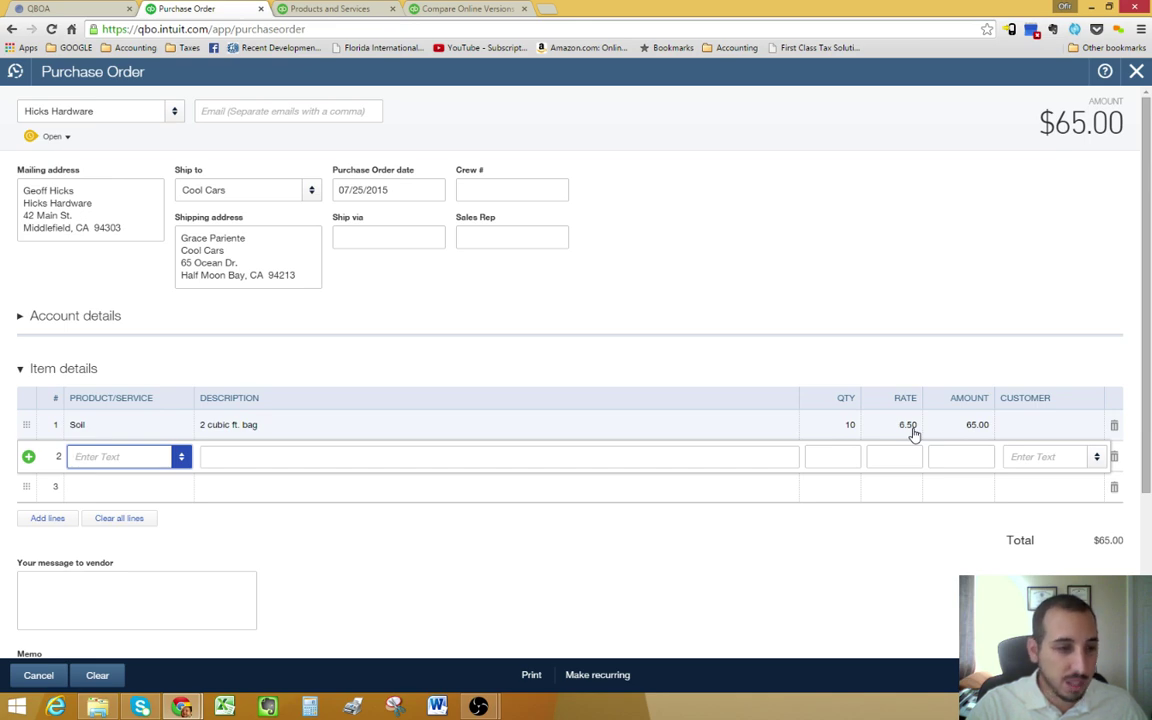
# Add Pump as the second item line and open its amount for editing
pyautogui.click(181, 458)
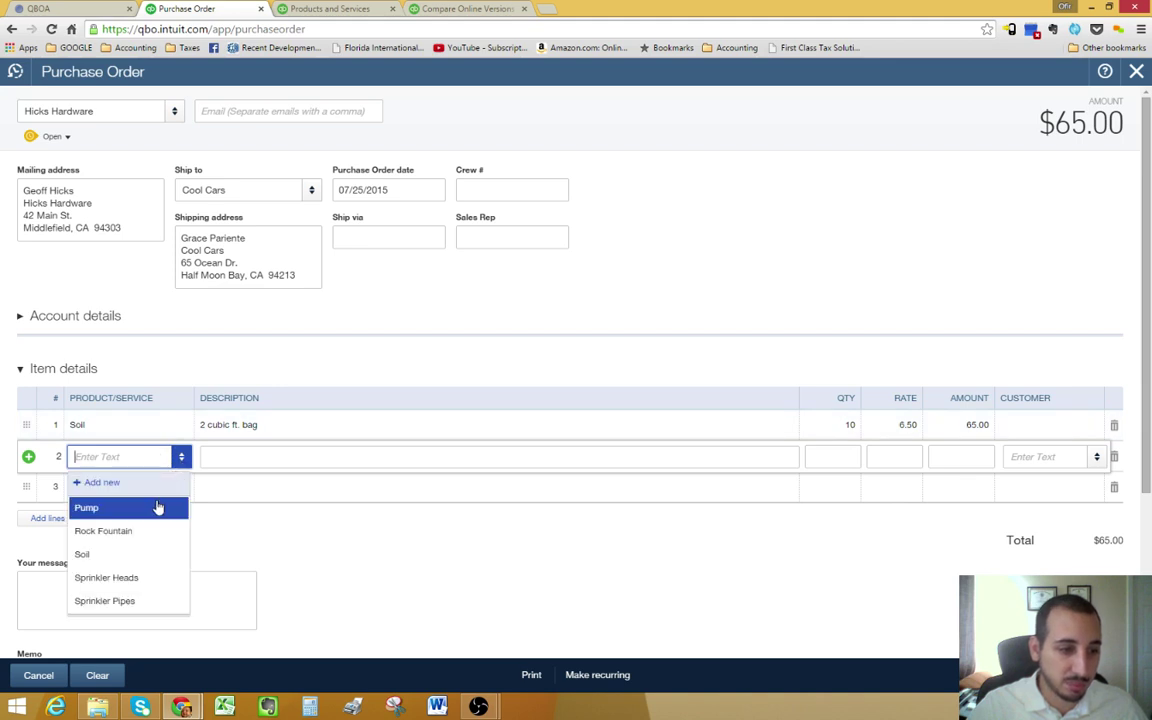
pyautogui.click(159, 507)
pyautogui.click(897, 456)
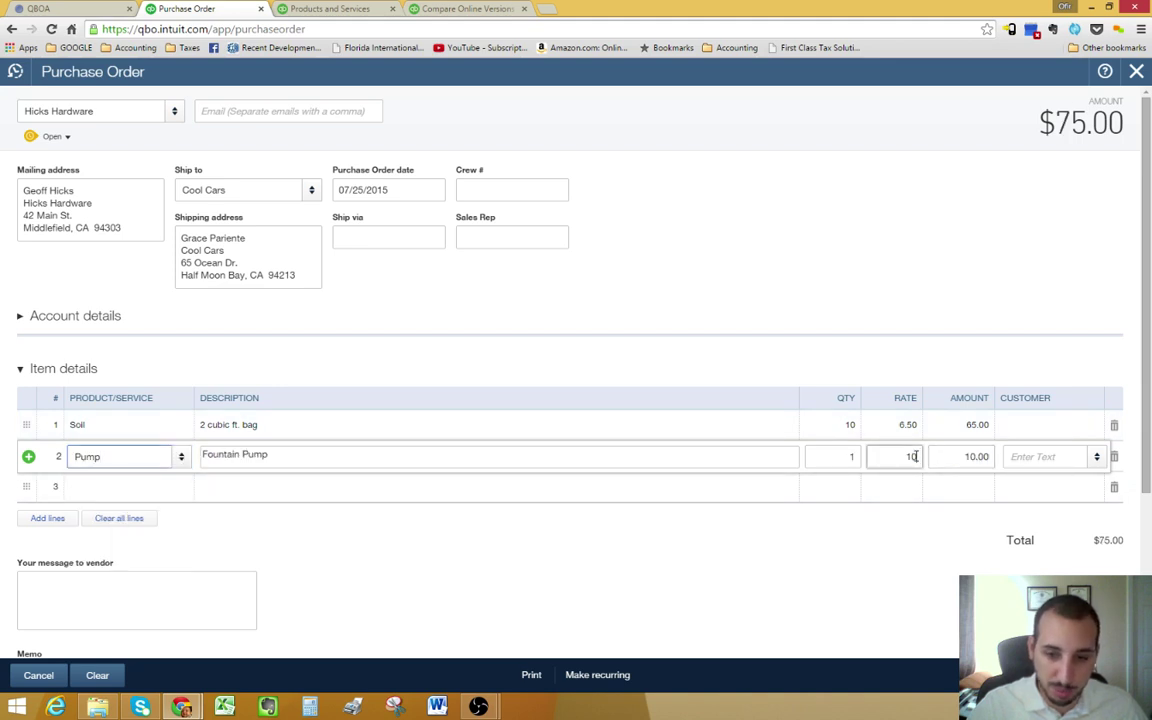
pyautogui.click(975, 458)
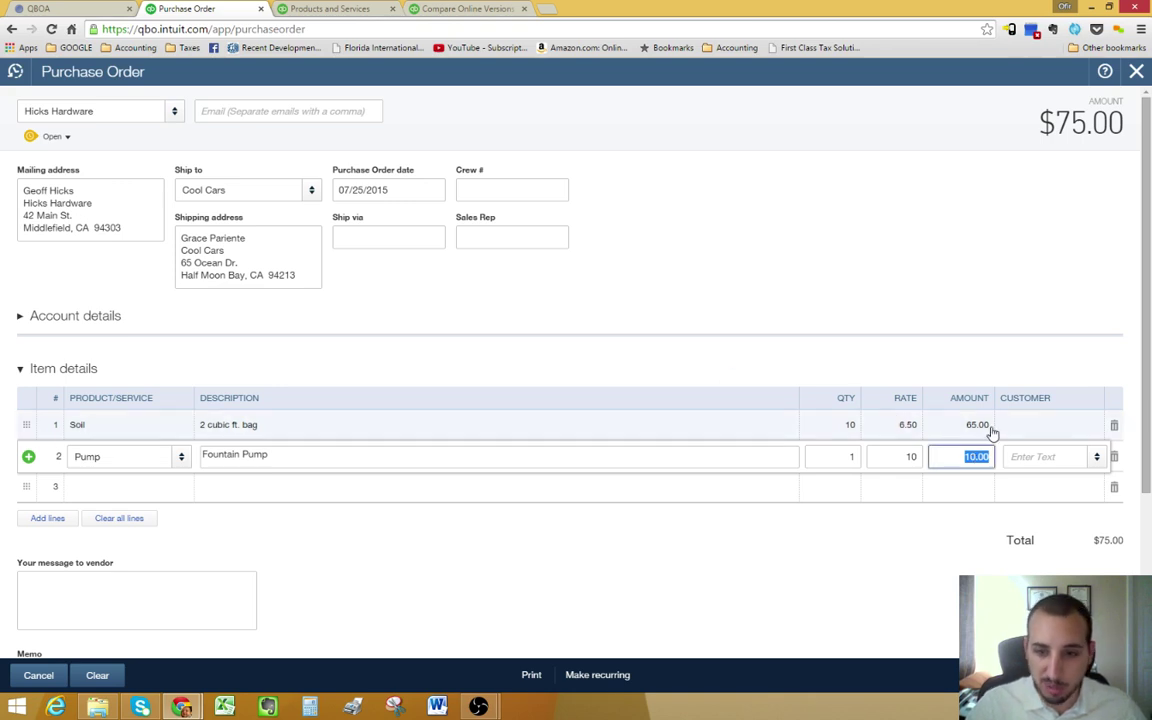
# Assign the Pump line to the customer Cool Cars
pyautogui.click(1043, 456)
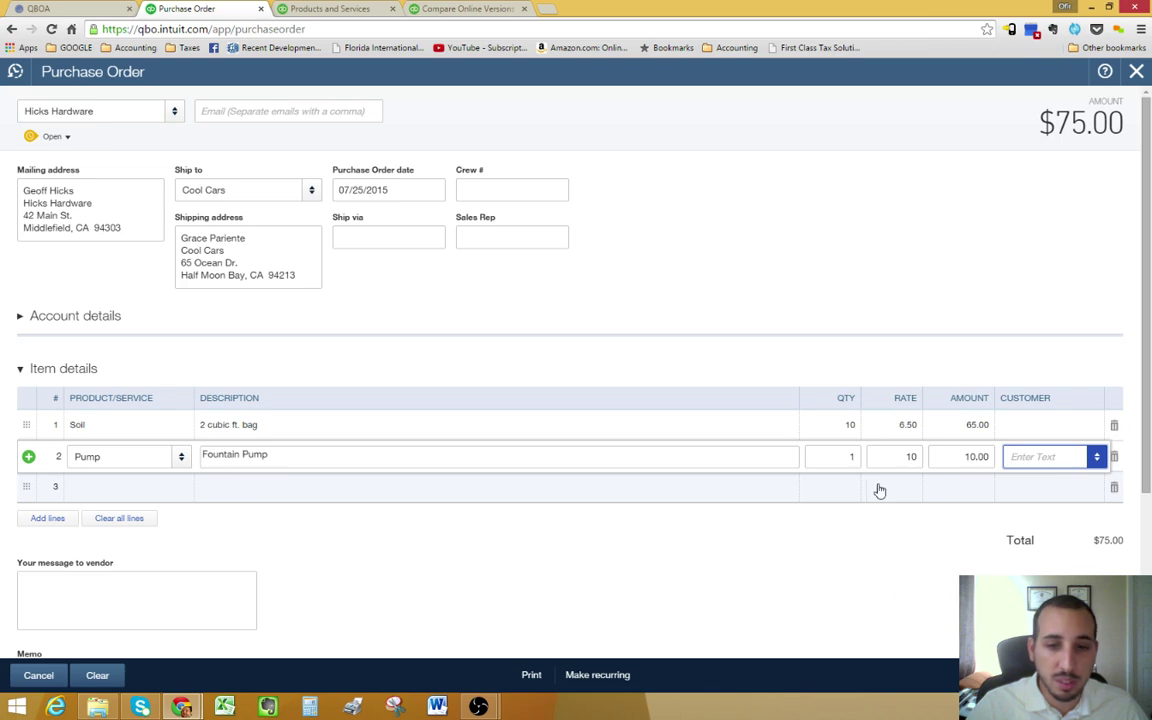
pyautogui.click(1098, 460)
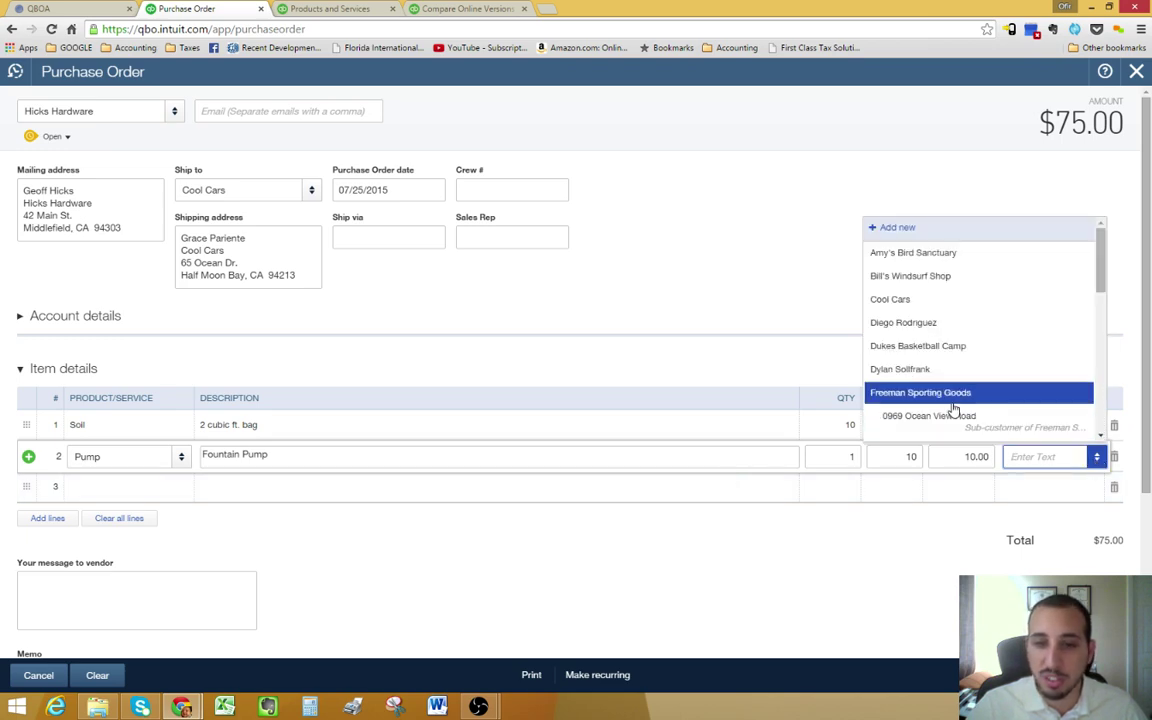
pyautogui.click(941, 300)
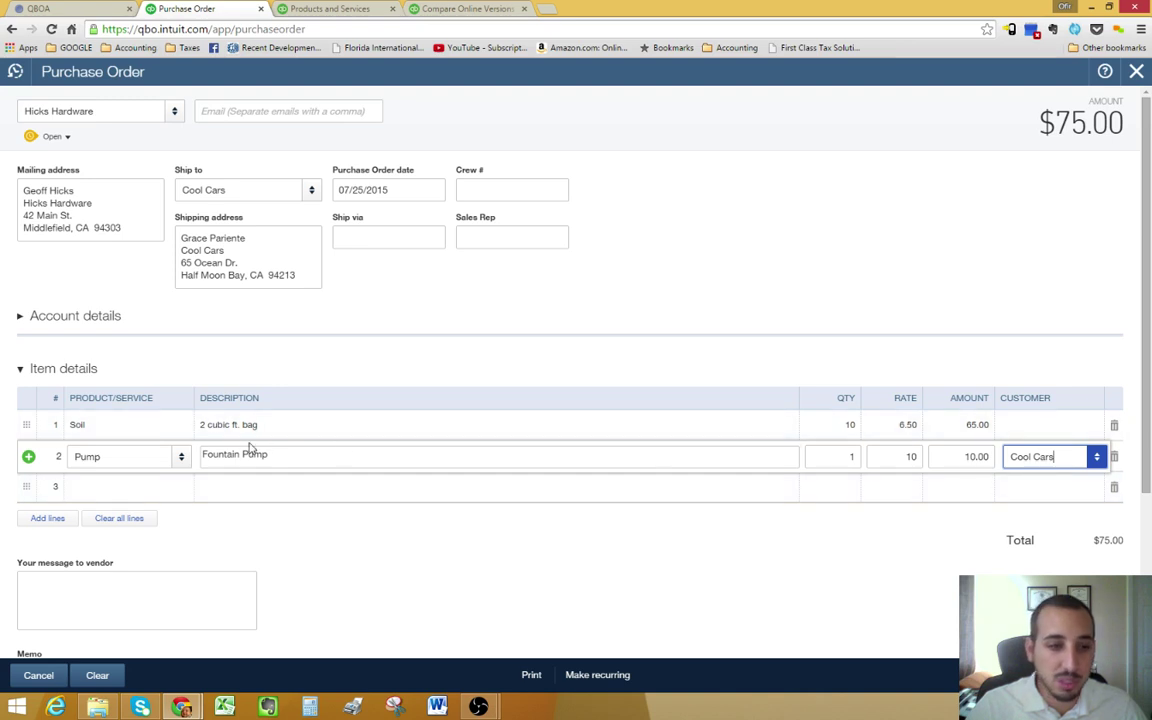
# Add Rock Fountain as the third item line with a quantity of 1 and assign it to the customer Cool Cars
pyautogui.click(87, 494)
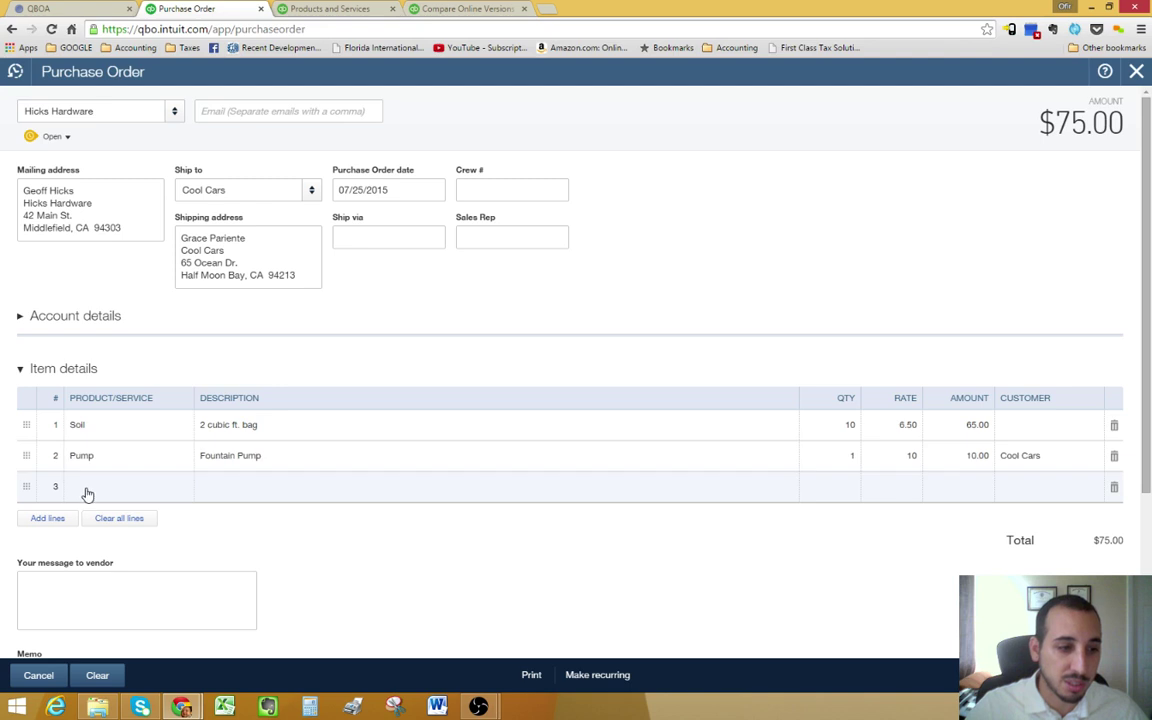
pyautogui.click(179, 489)
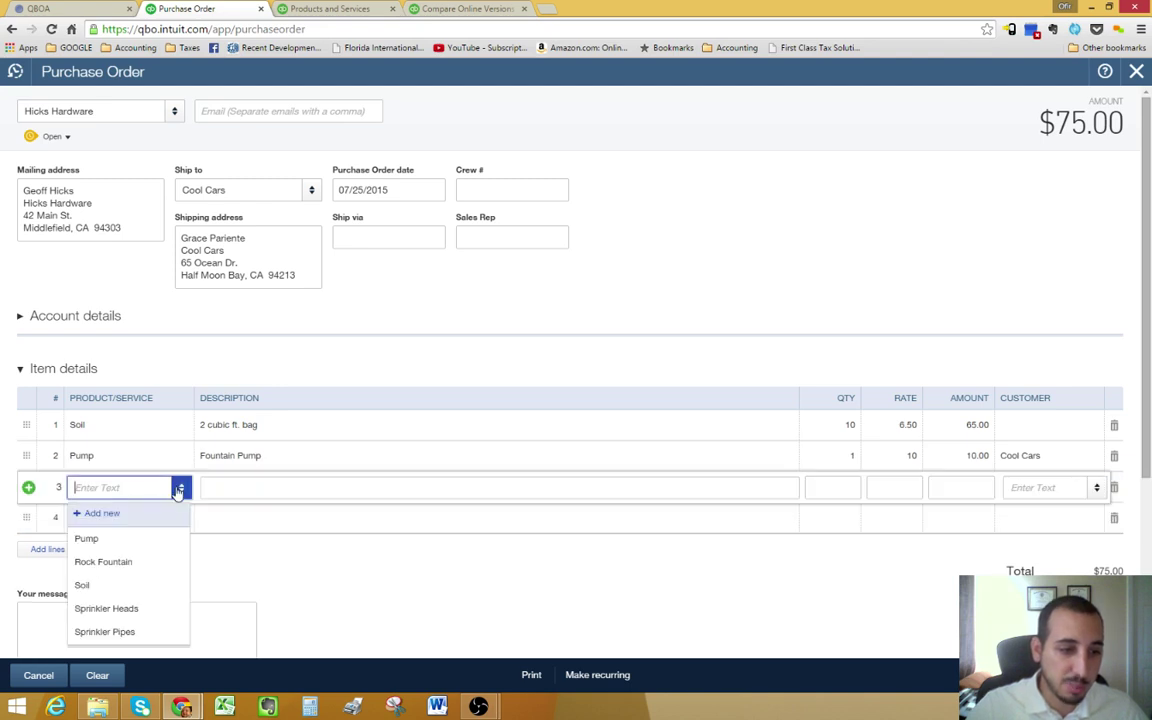
pyautogui.click(160, 563)
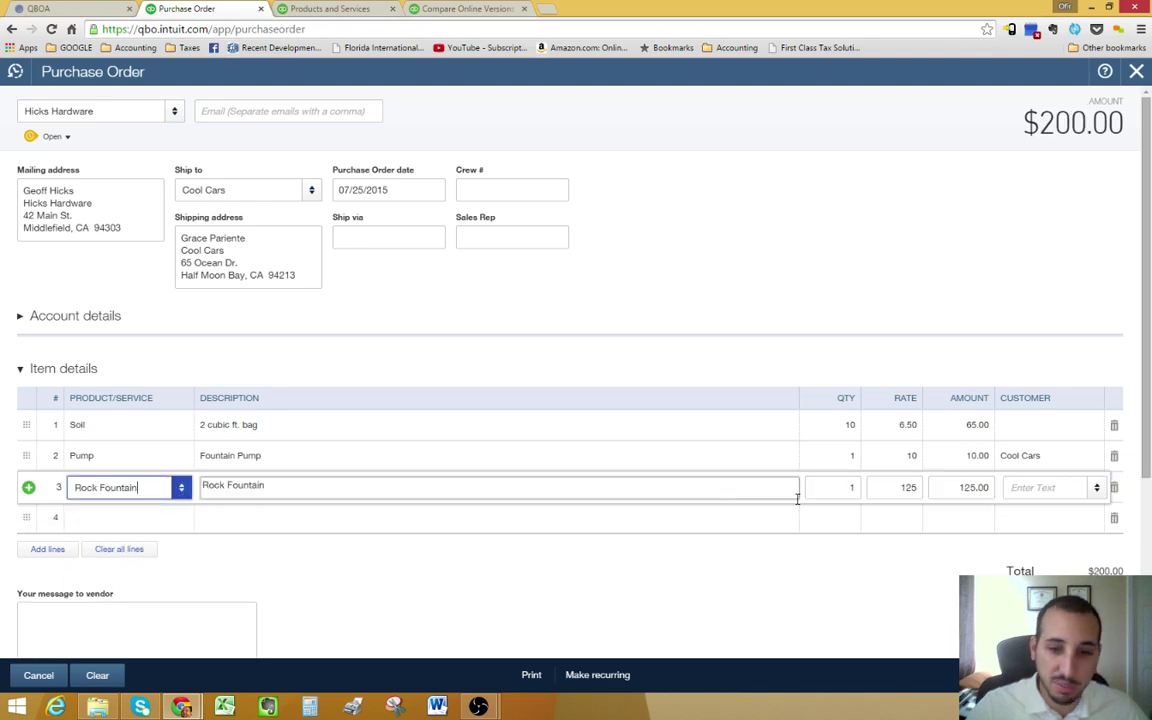
pyautogui.click(842, 490)
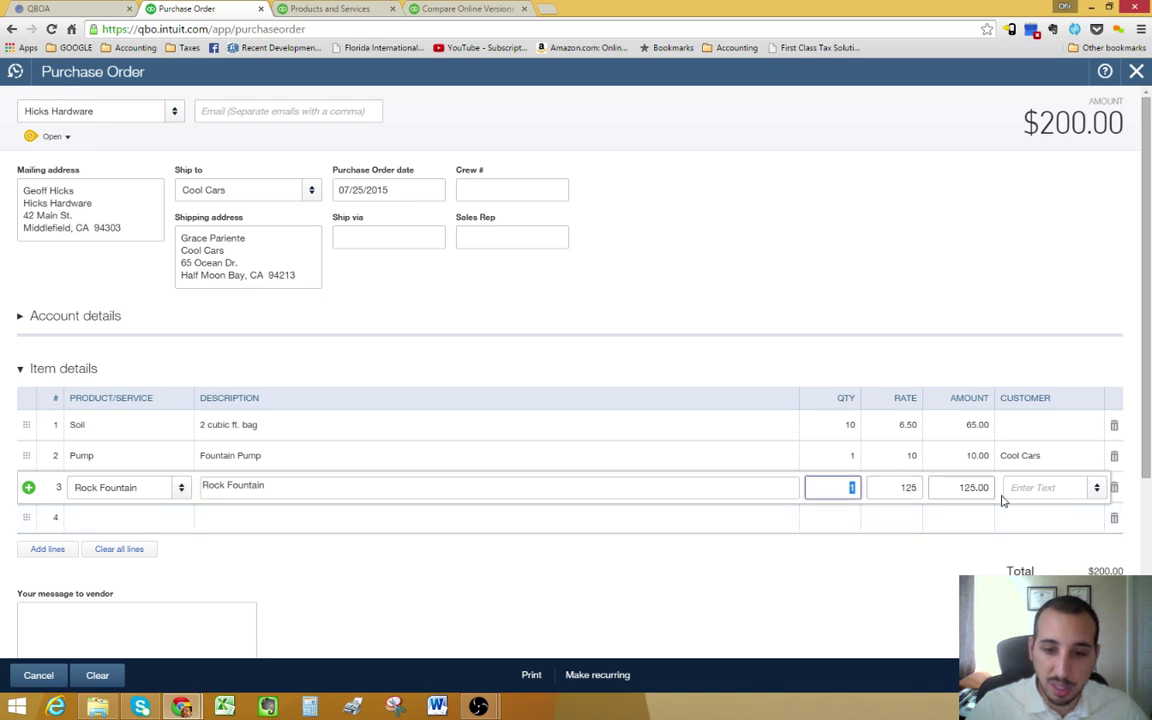
pyautogui.click(1096, 487)
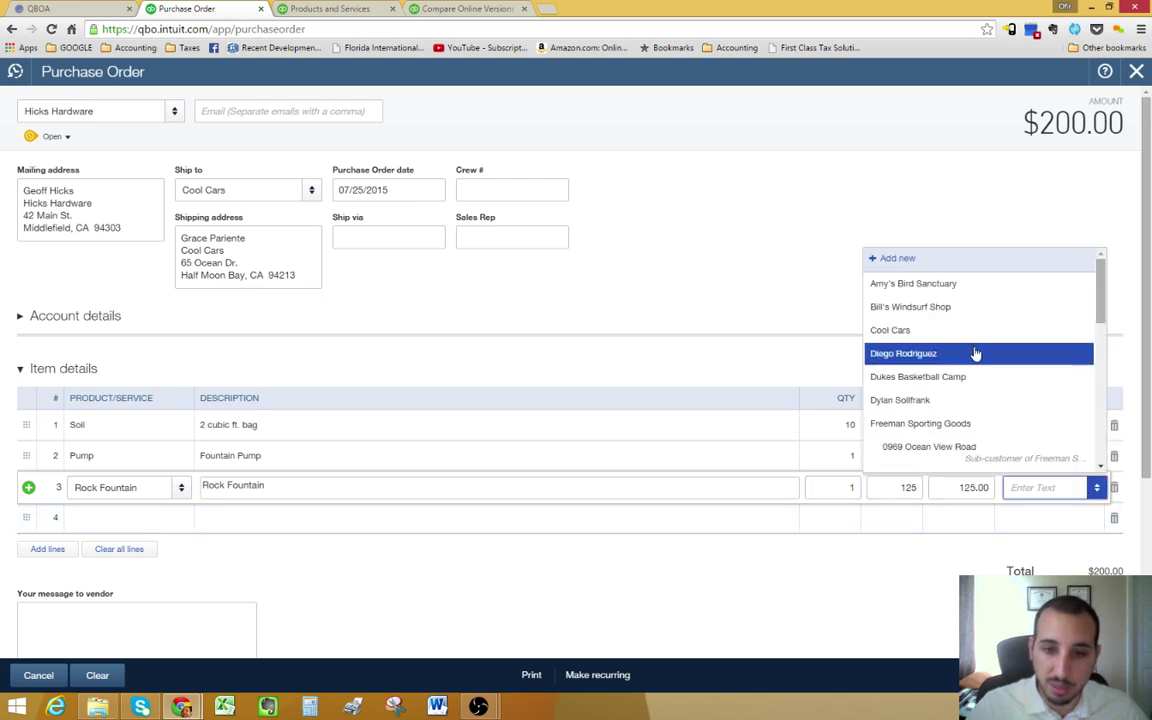
pyautogui.click(969, 331)
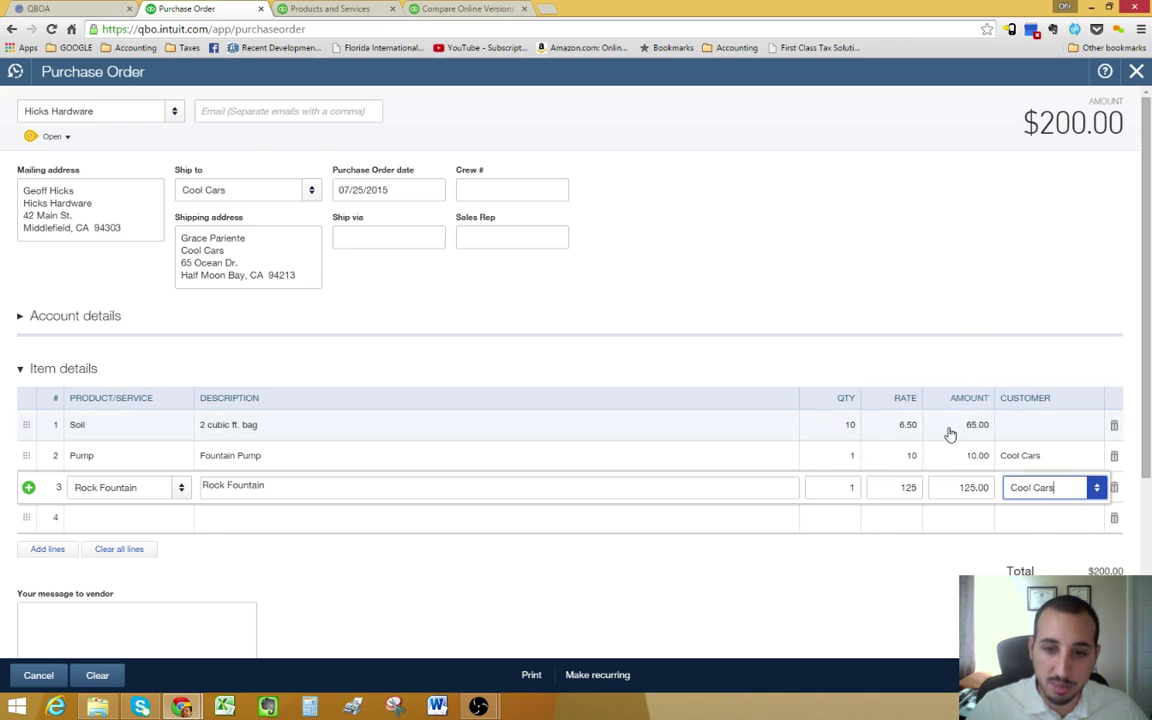
# Look through the customers available for the Soil line and close the list without choosing one
pyautogui.click(1065, 428)
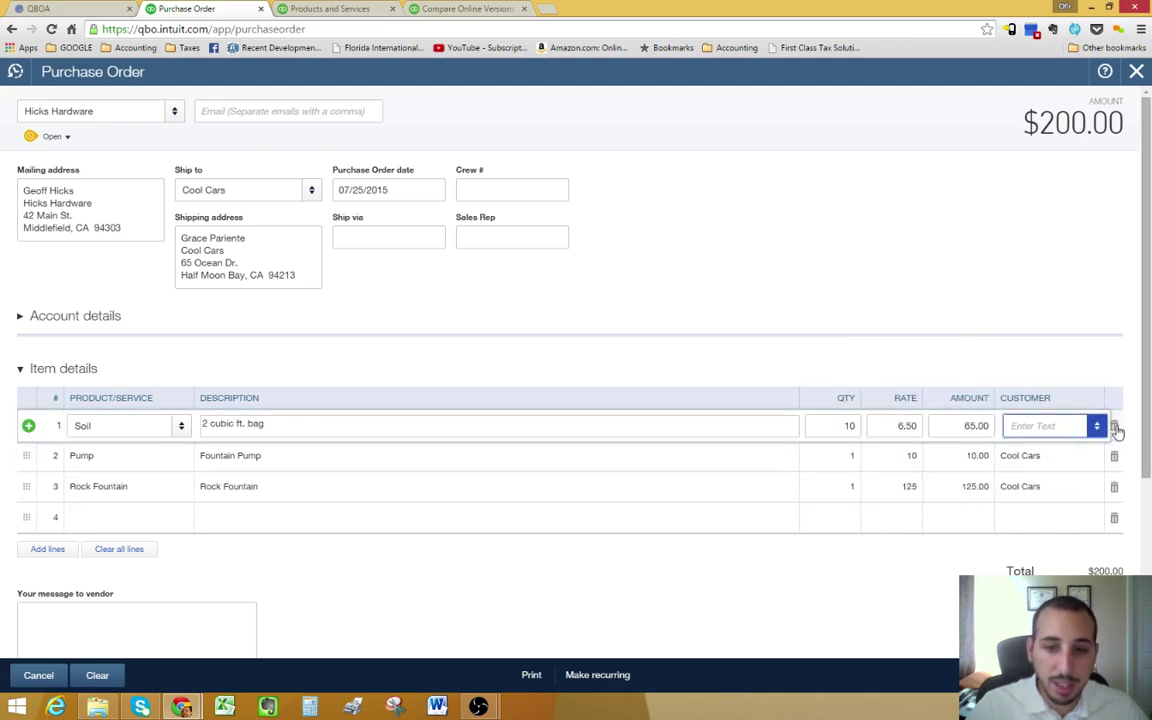
pyautogui.click(1096, 426)
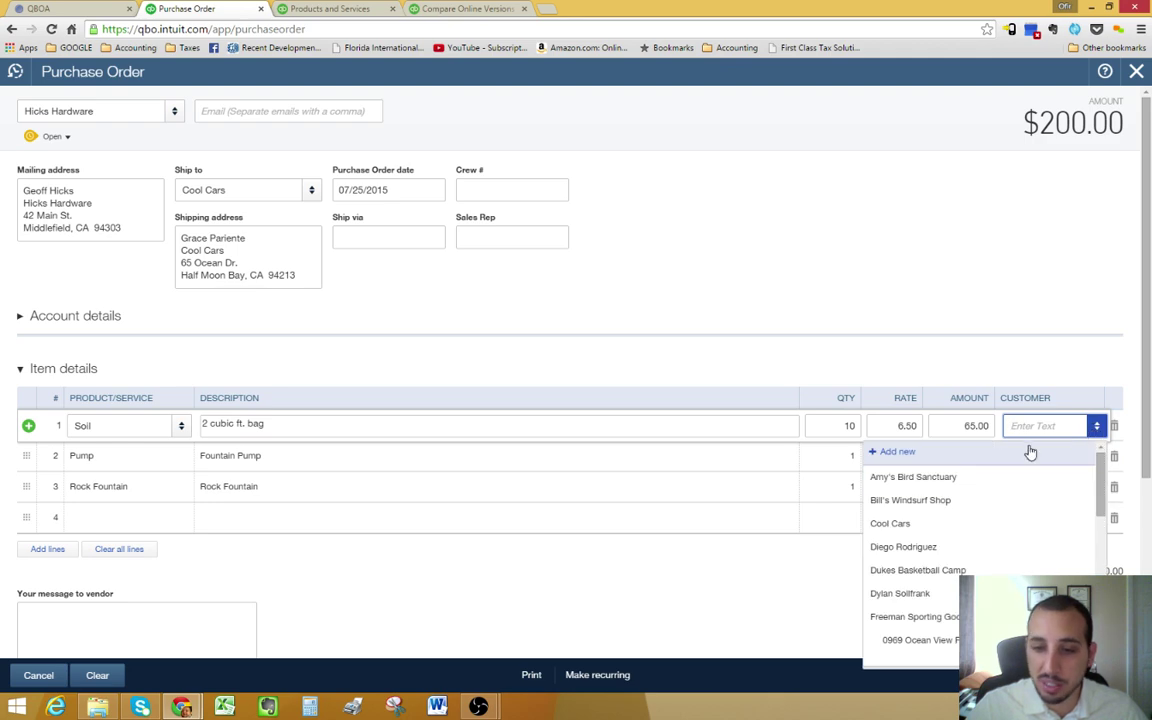
pyautogui.click(727, 364)
pyautogui.click(301, 377)
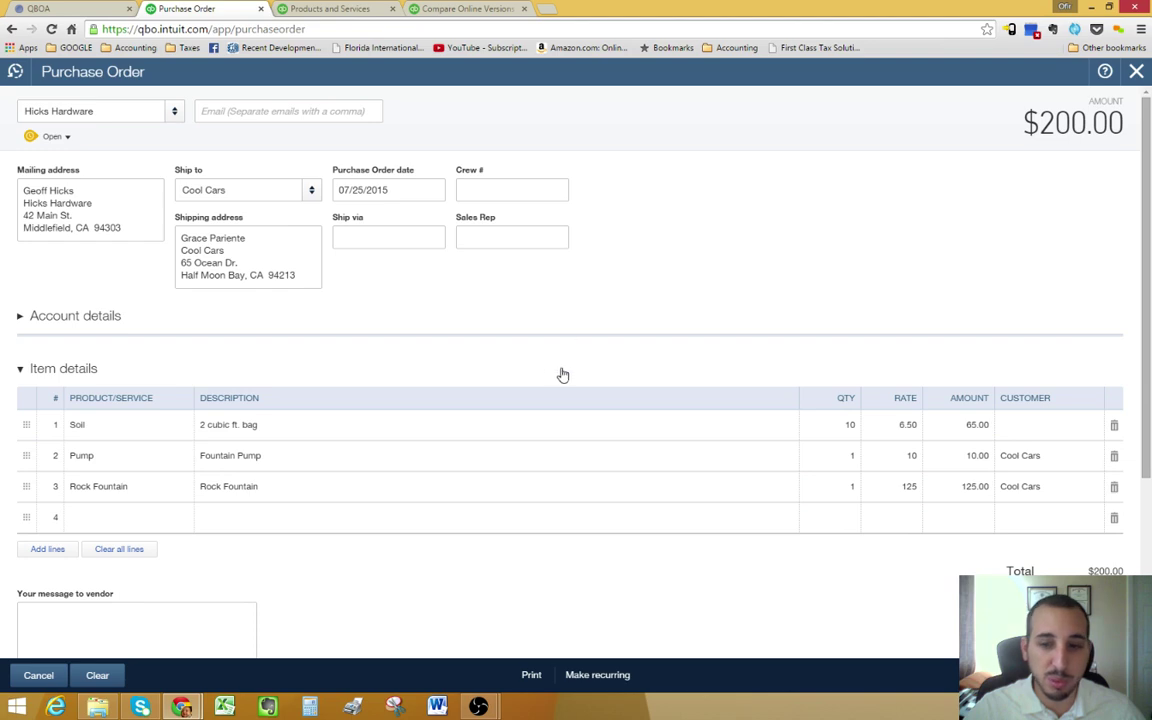
pyautogui.click(374, 368)
pyautogui.click(358, 372)
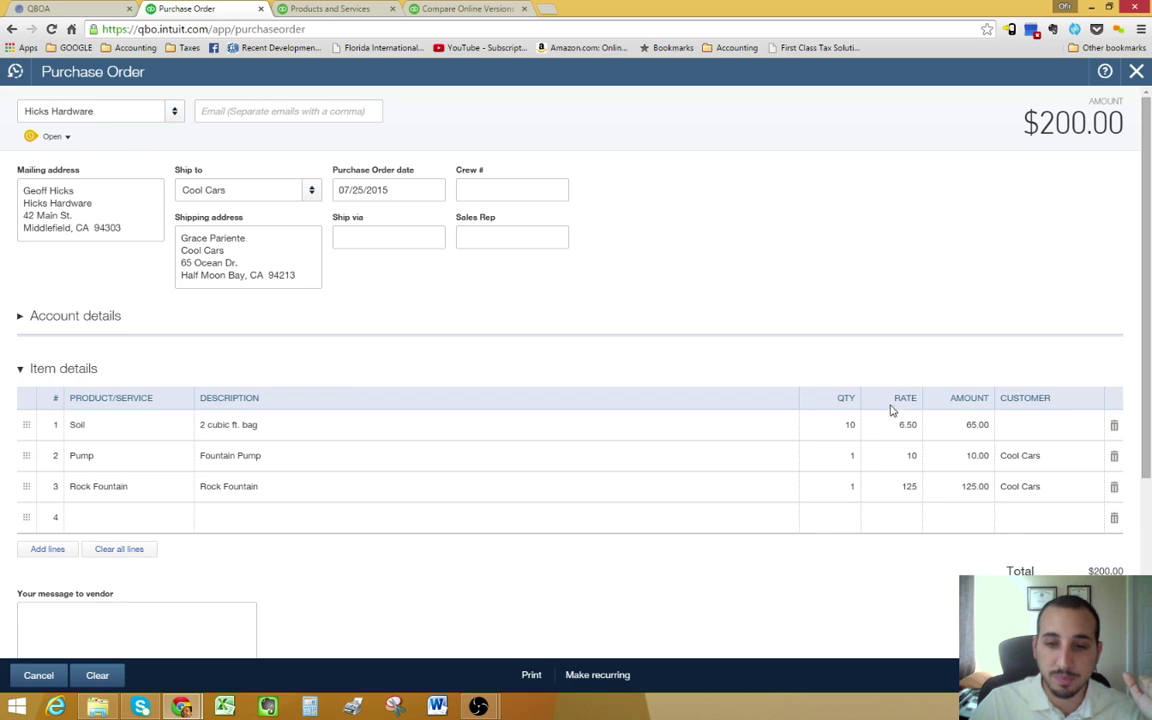
# Look over the items in the Products and Services list and return to the purchase order
pyautogui.click(335, 8)
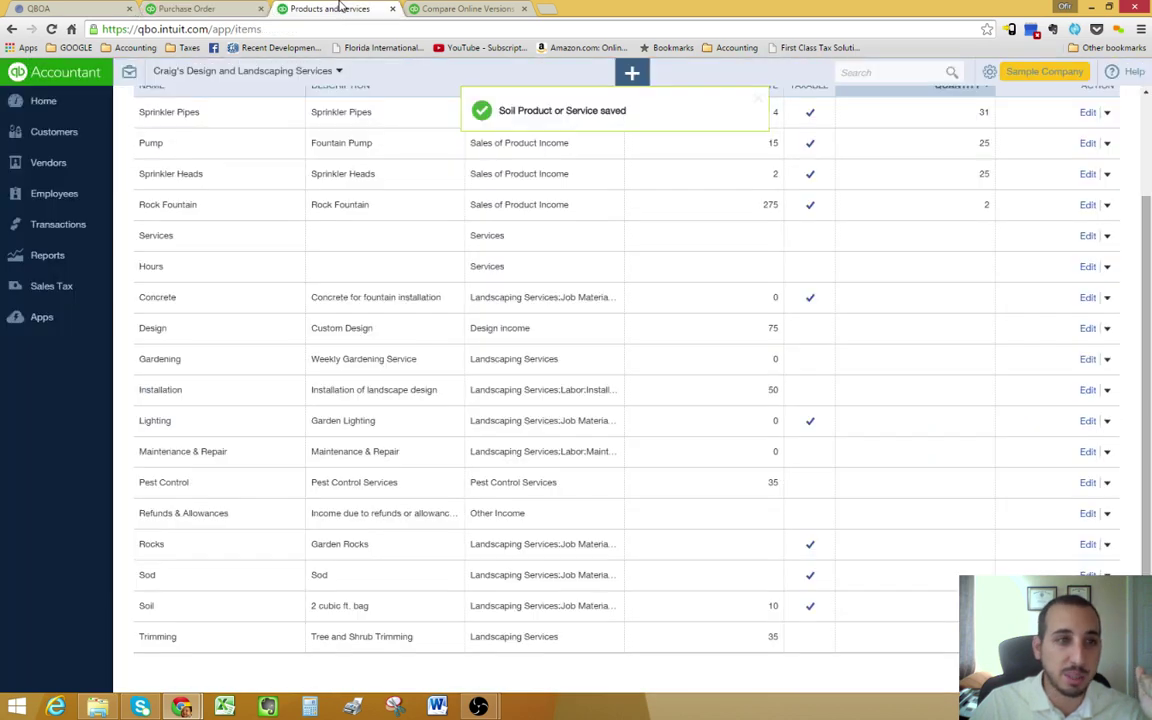
pyautogui.scroll(1, 1149, 244)
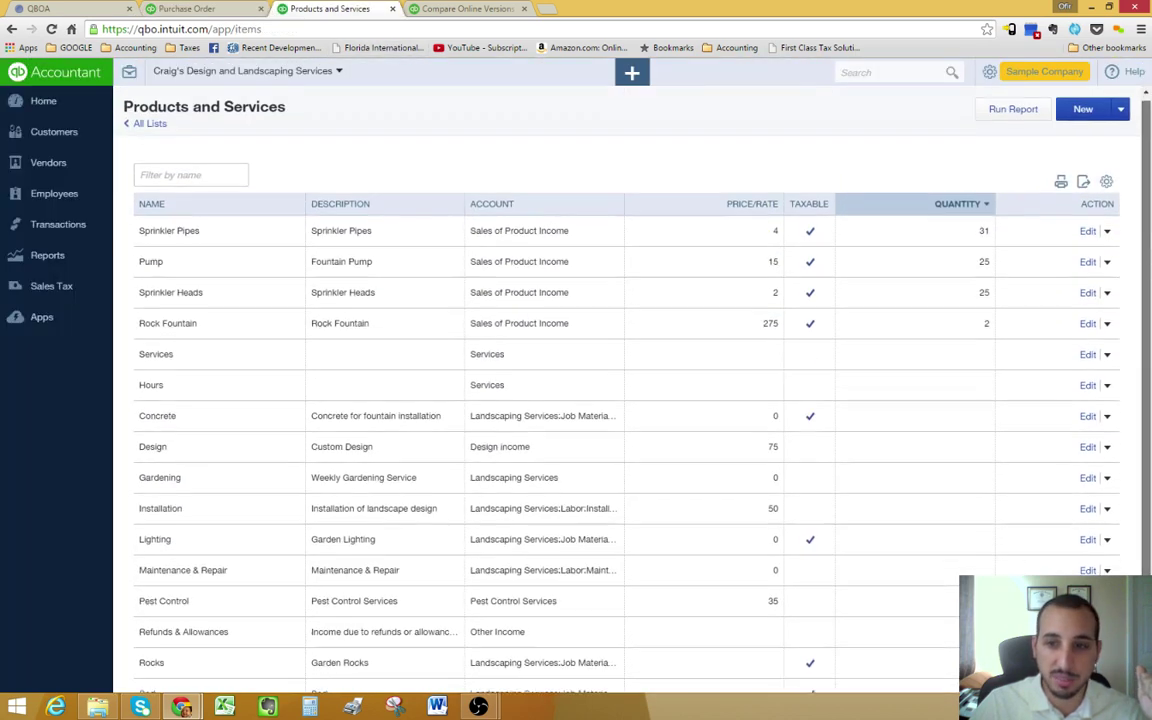
pyautogui.click(238, 7)
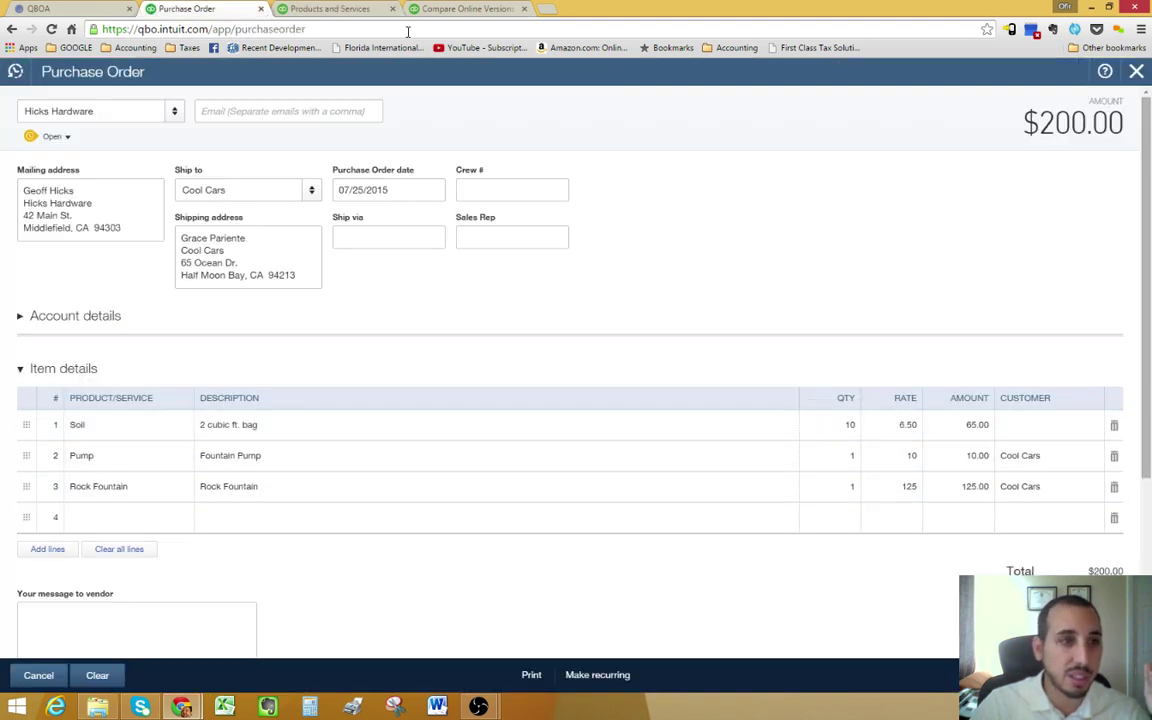
# Open Rock Fountain from the Products and Services list, examine its purchase cost, and save and close the item as is
pyautogui.click(325, 10)
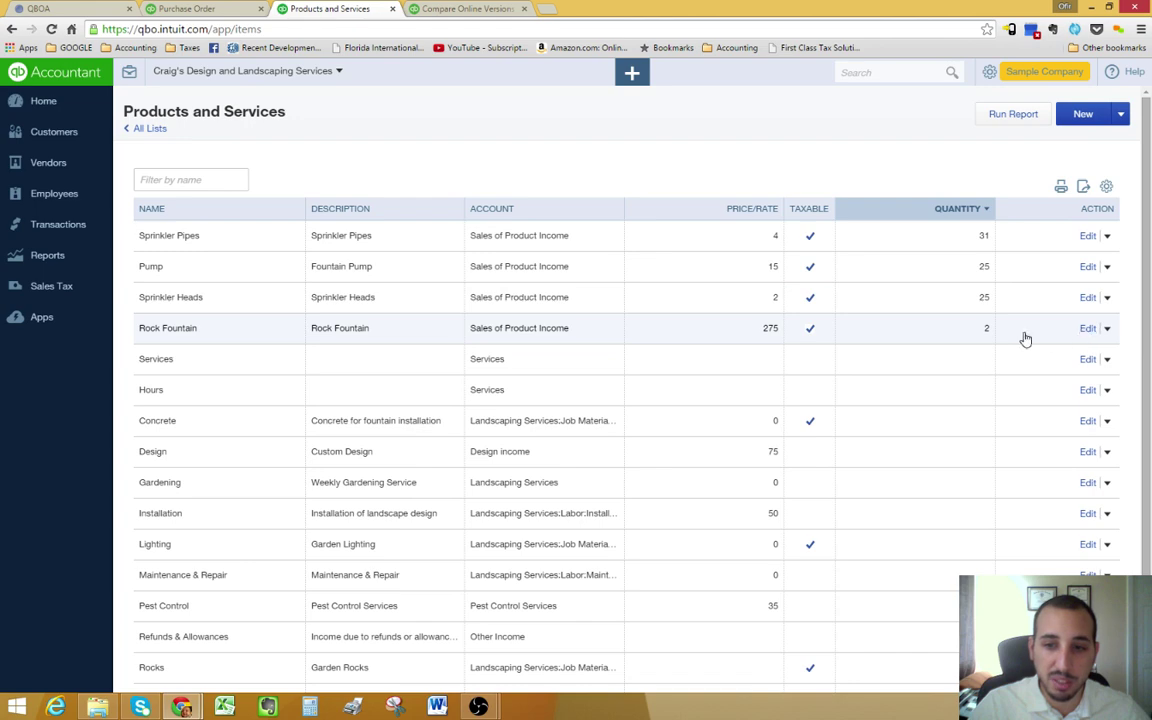
pyautogui.click(355, 328)
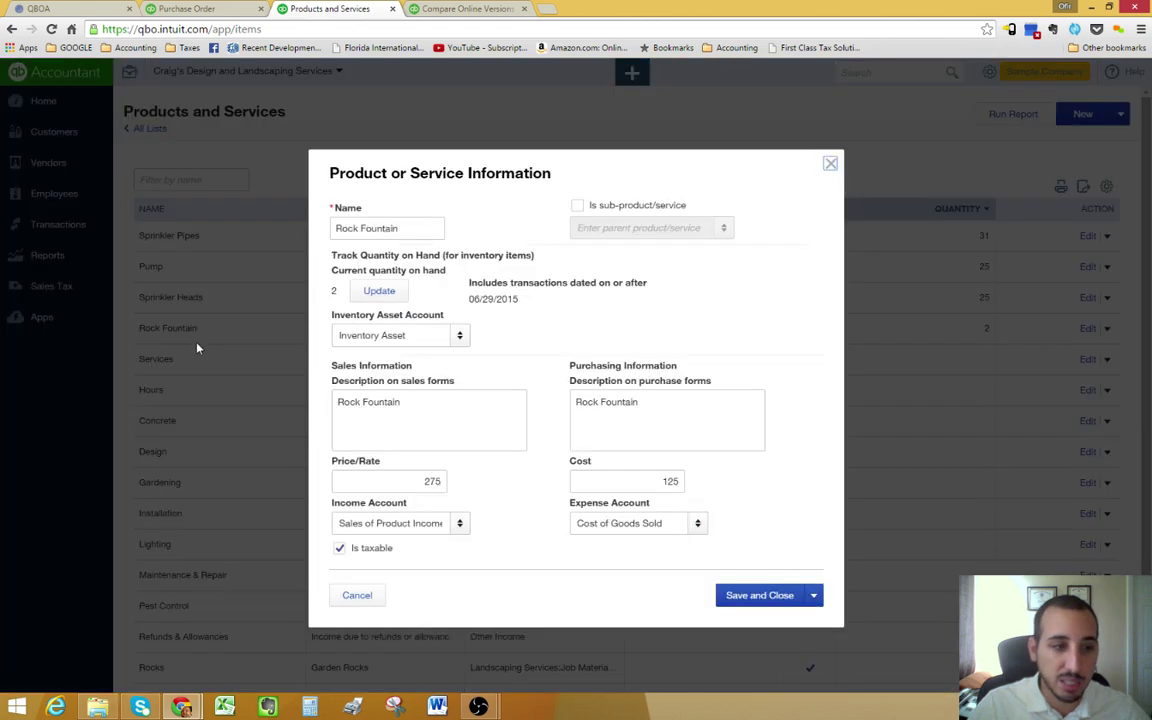
pyautogui.doubleClick(670, 481)
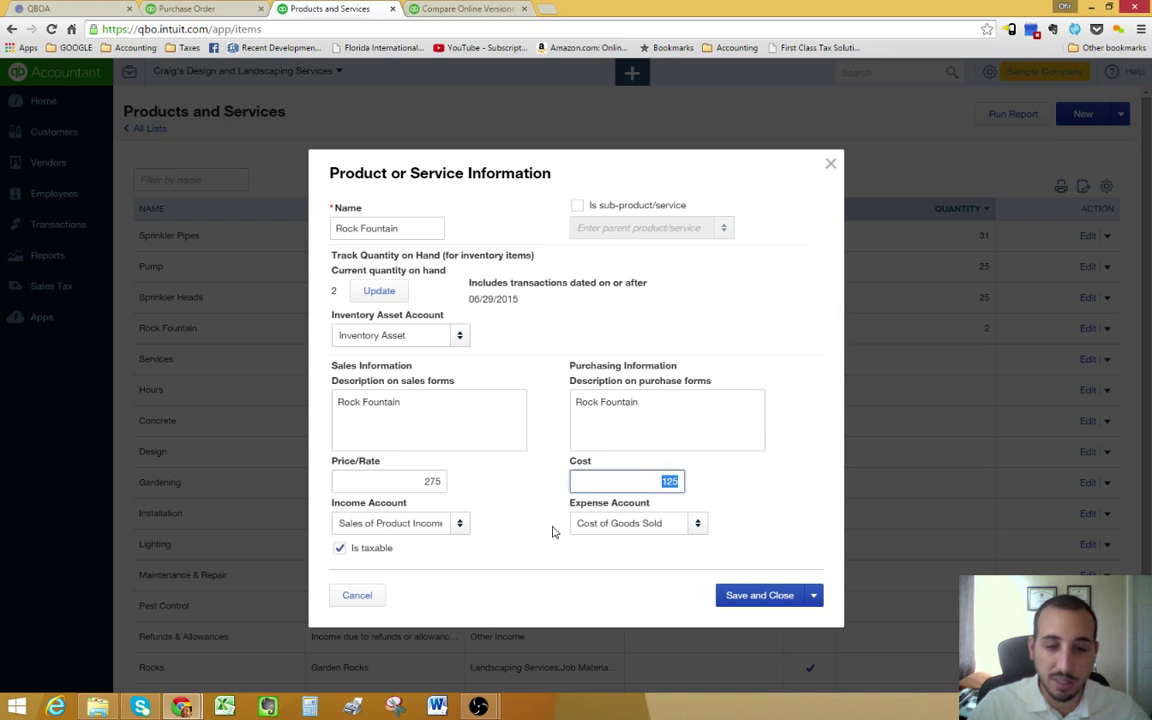
pyautogui.click(652, 481)
pyautogui.doubleClick(640, 486)
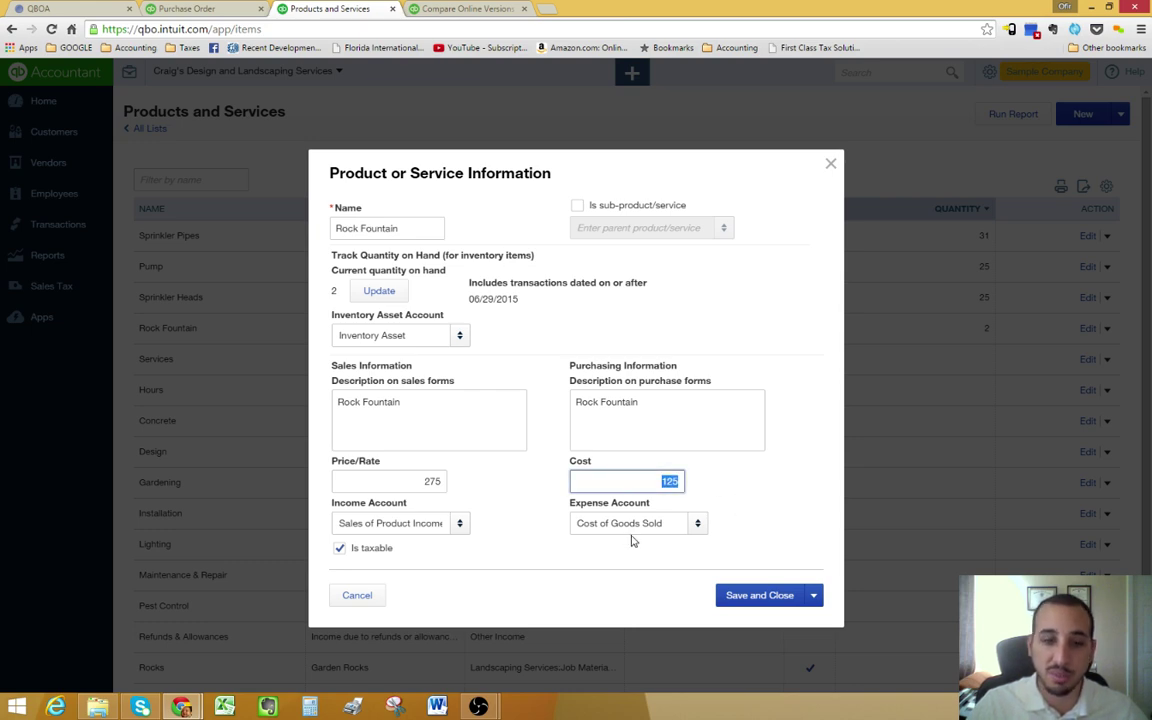
pyautogui.click(797, 599)
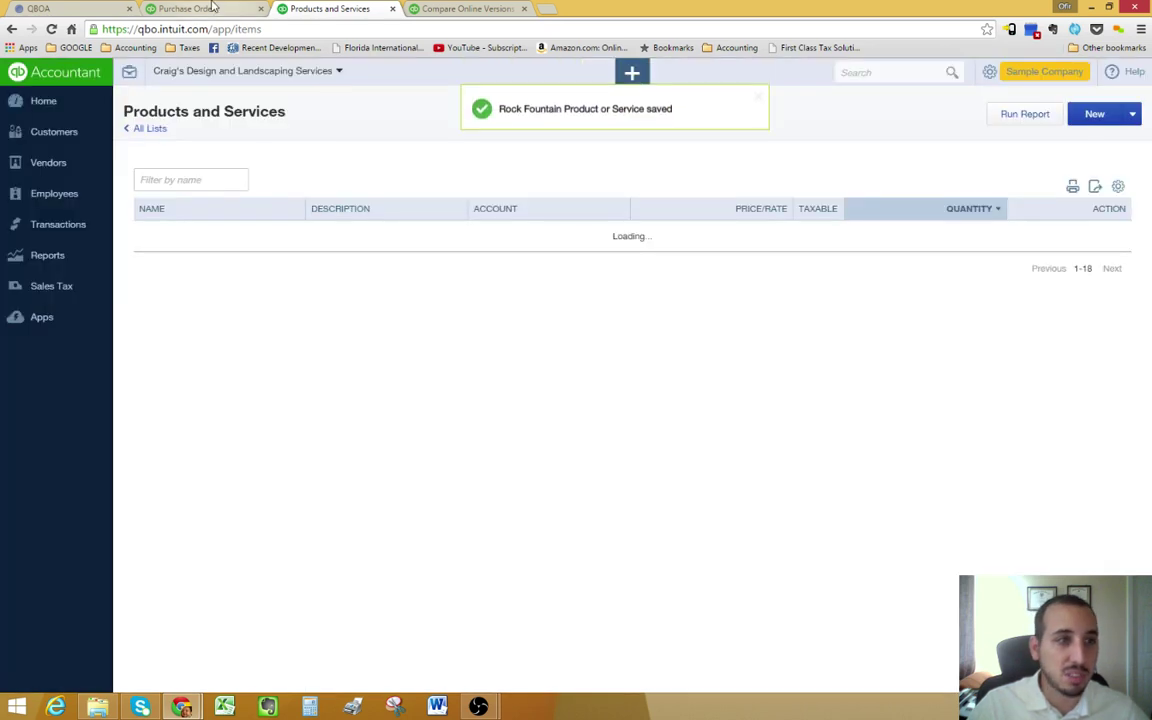
# Return to the purchase order and set the Rock Fountain line's rate to 150
pyautogui.click(212, 6)
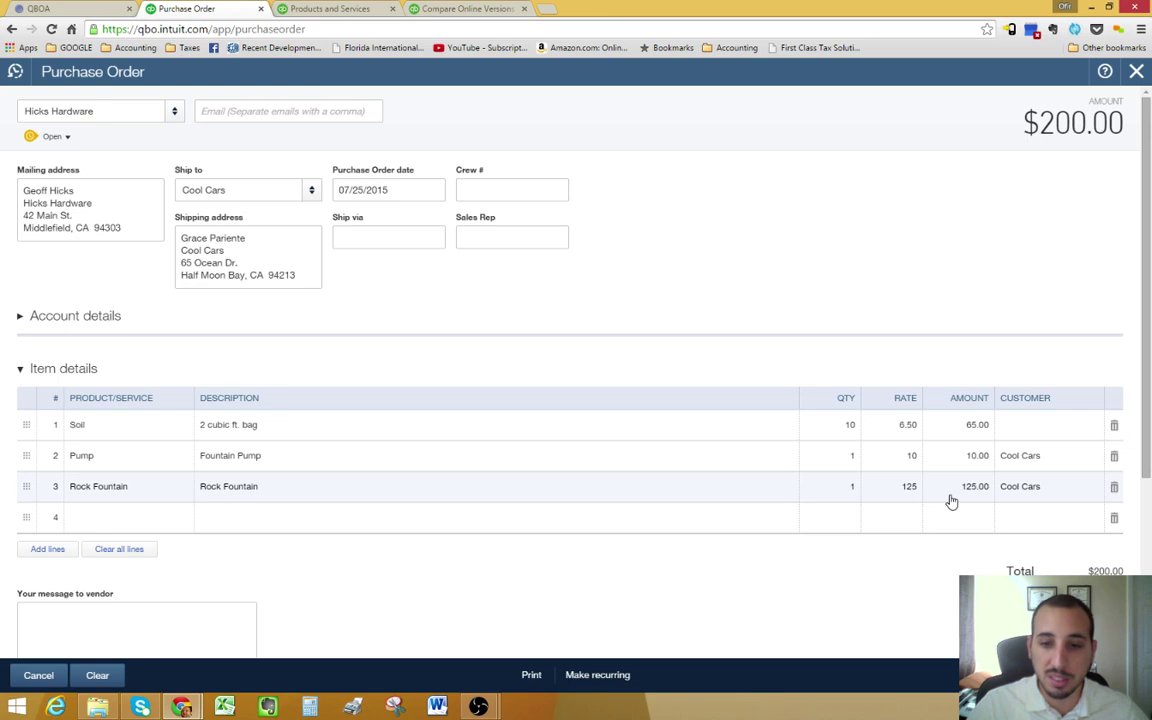
pyautogui.click(898, 487)
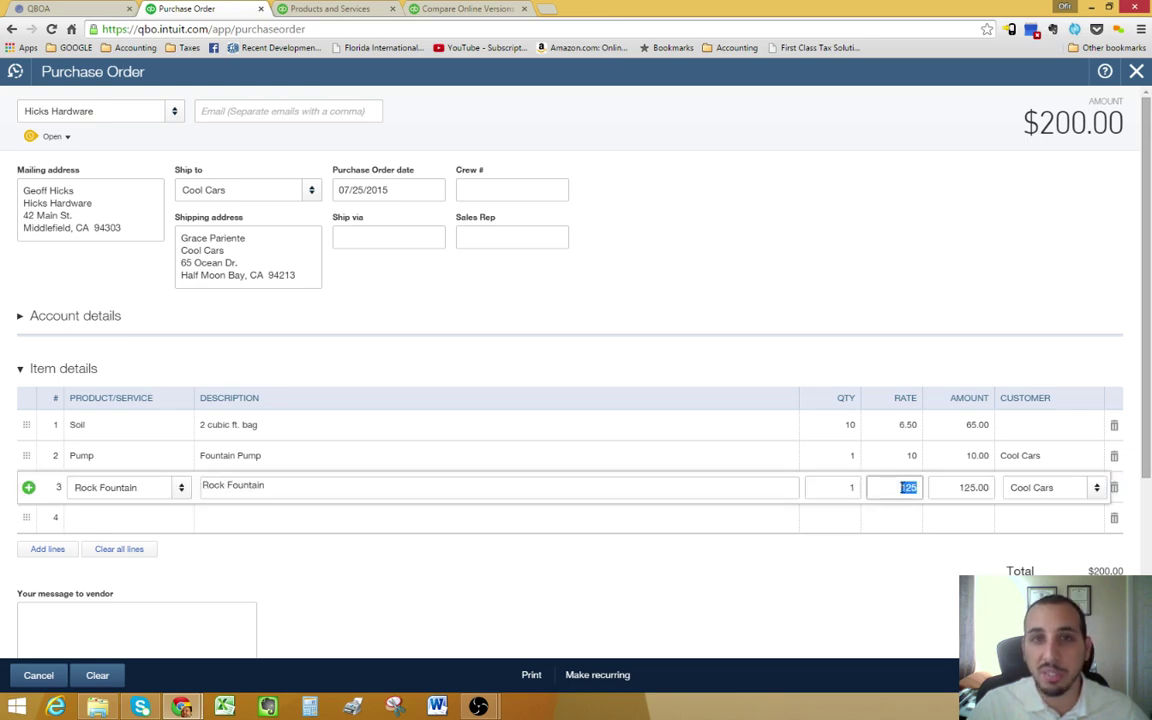
pyautogui.click(896, 489)
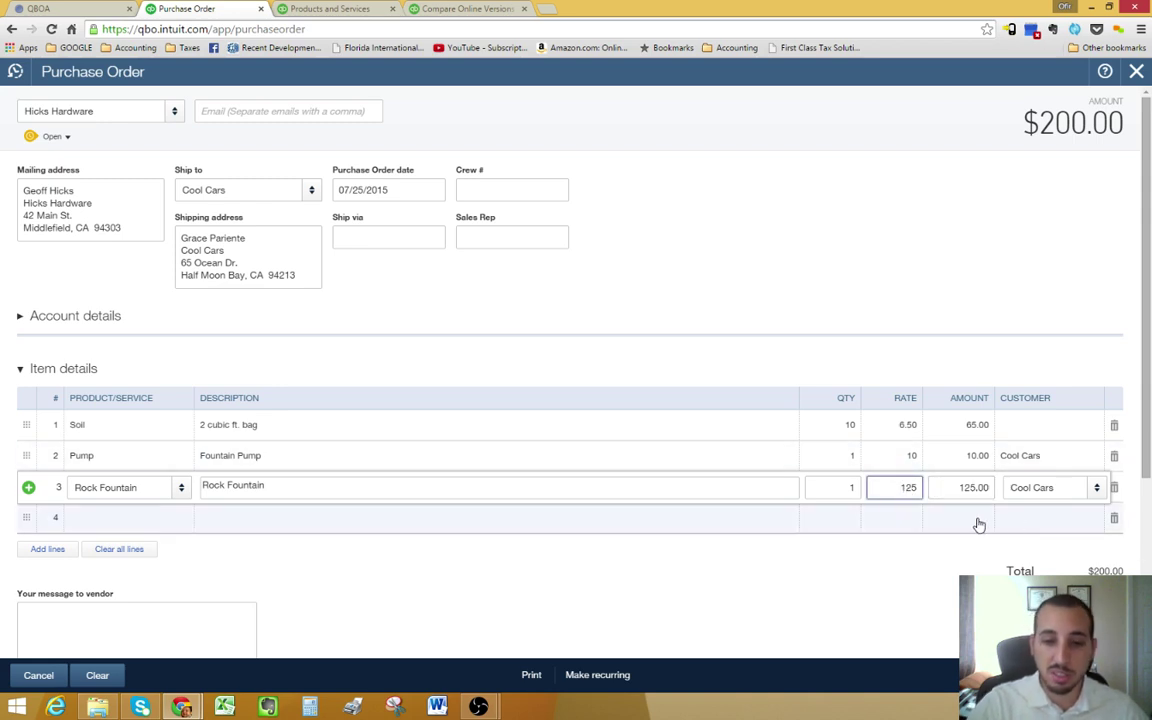
pyautogui.press('Delete')
pyautogui.press('Delete')
pyautogui.press('Delete')
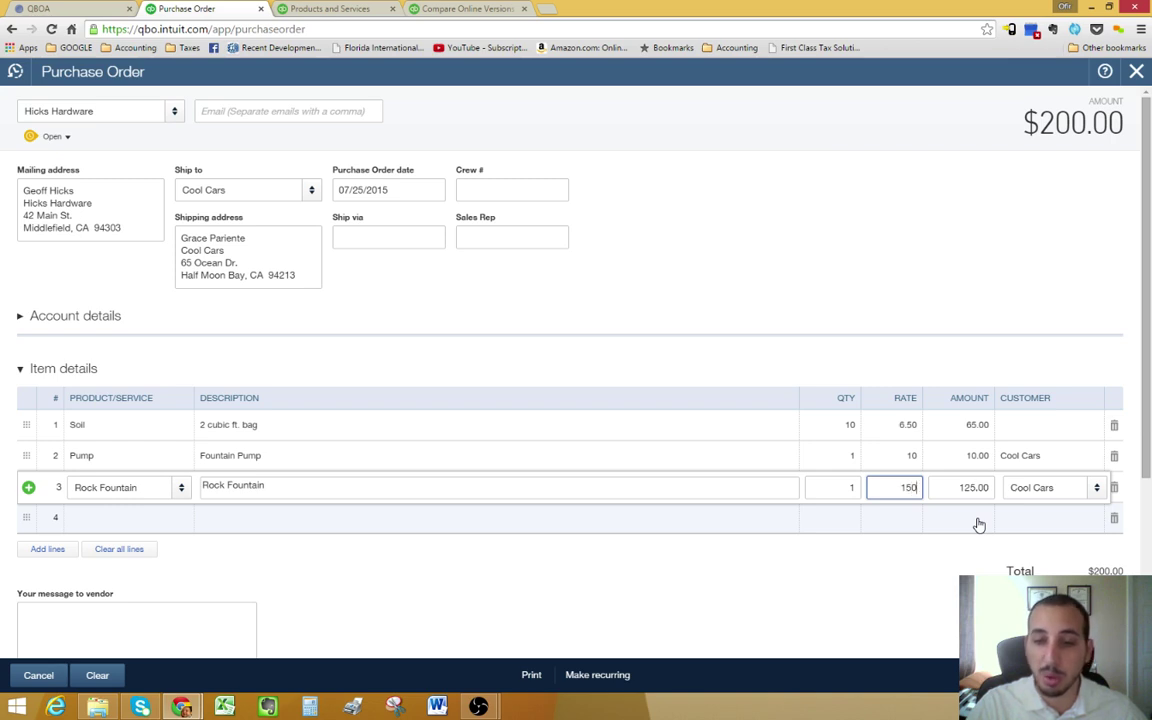
pyautogui.write('150')
pyautogui.press('Tab')
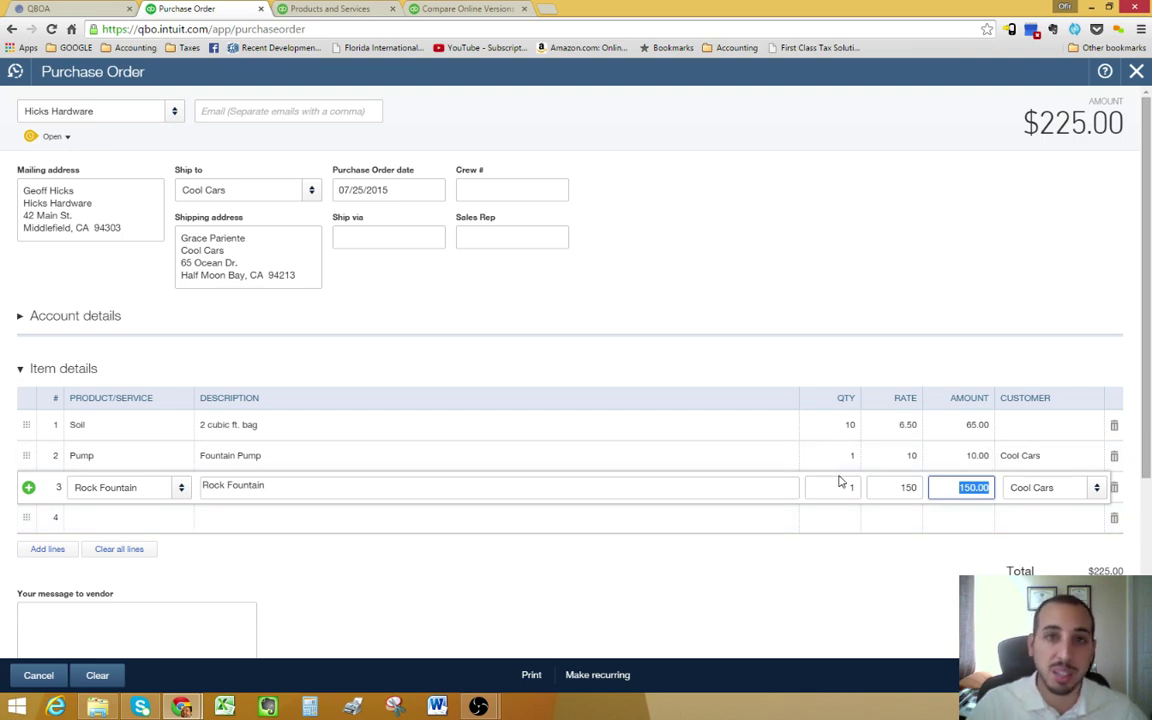
# Check the Rock Fountain line's rate and amount, save the purchase order, and close it
pyautogui.click(906, 487)
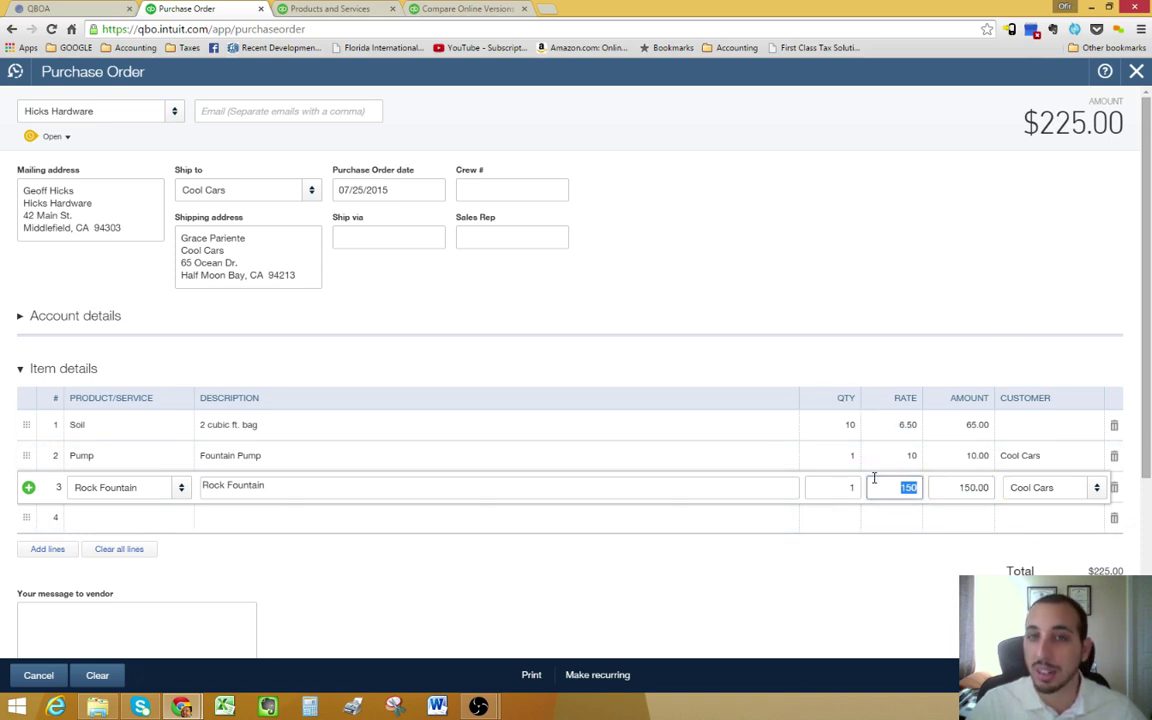
pyautogui.click(984, 492)
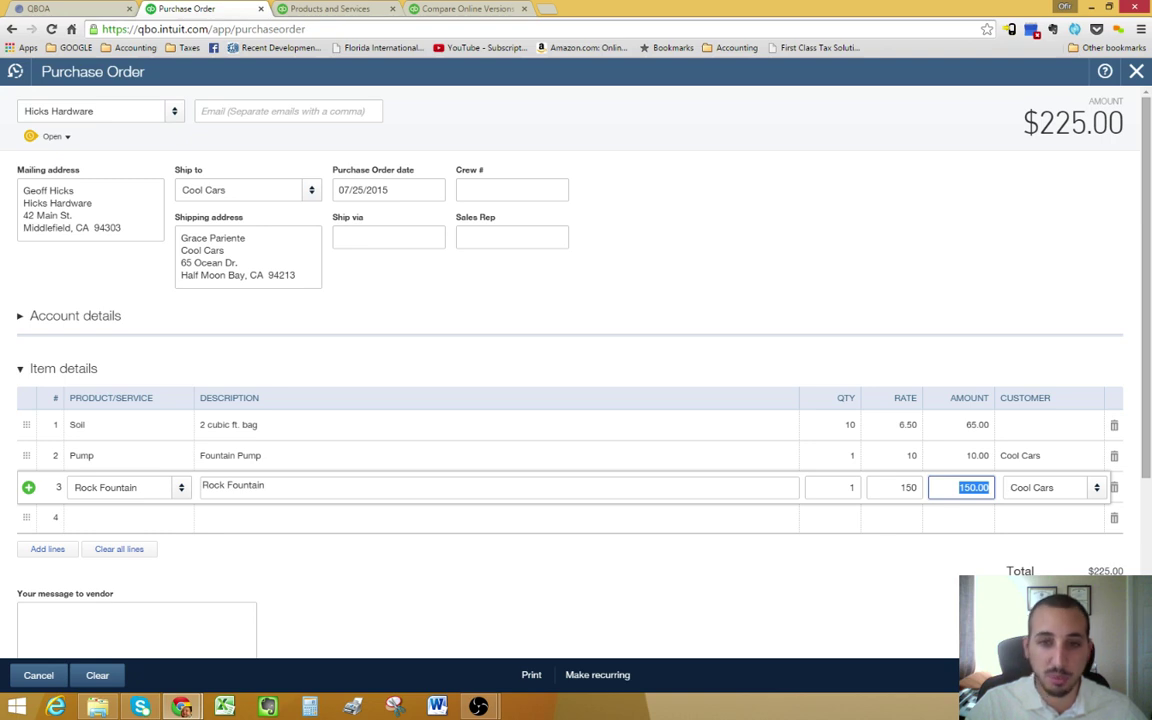
pyautogui.click(1000, 671)
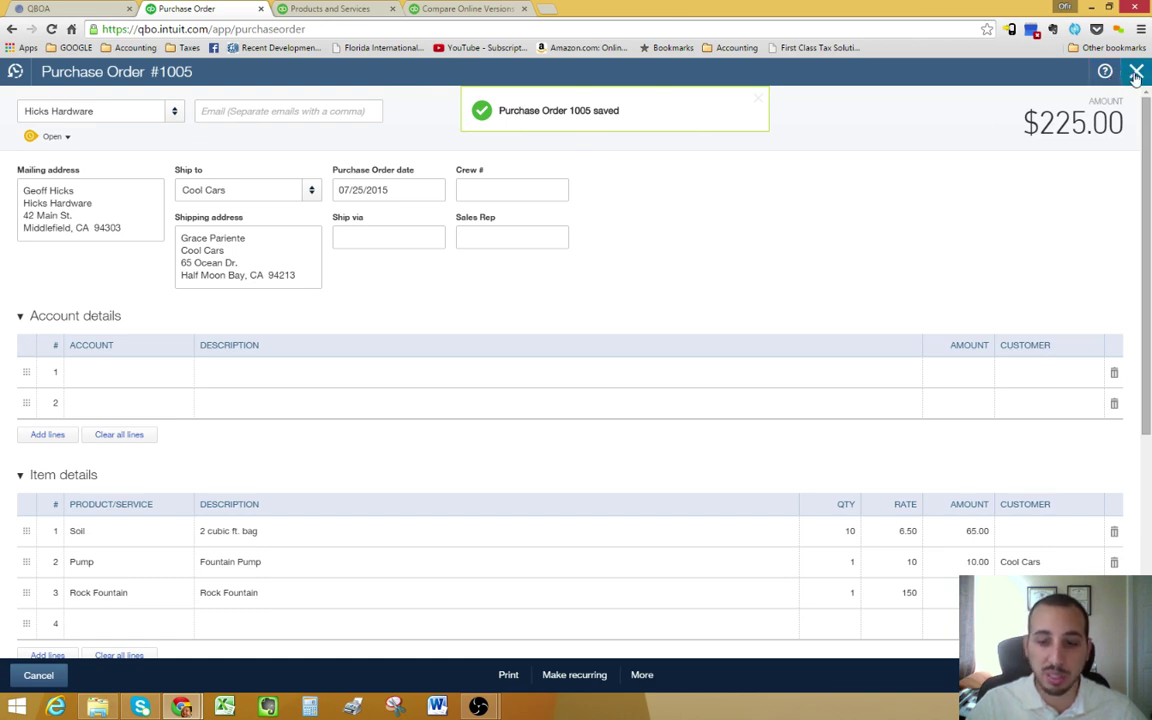
pyautogui.click(1136, 73)
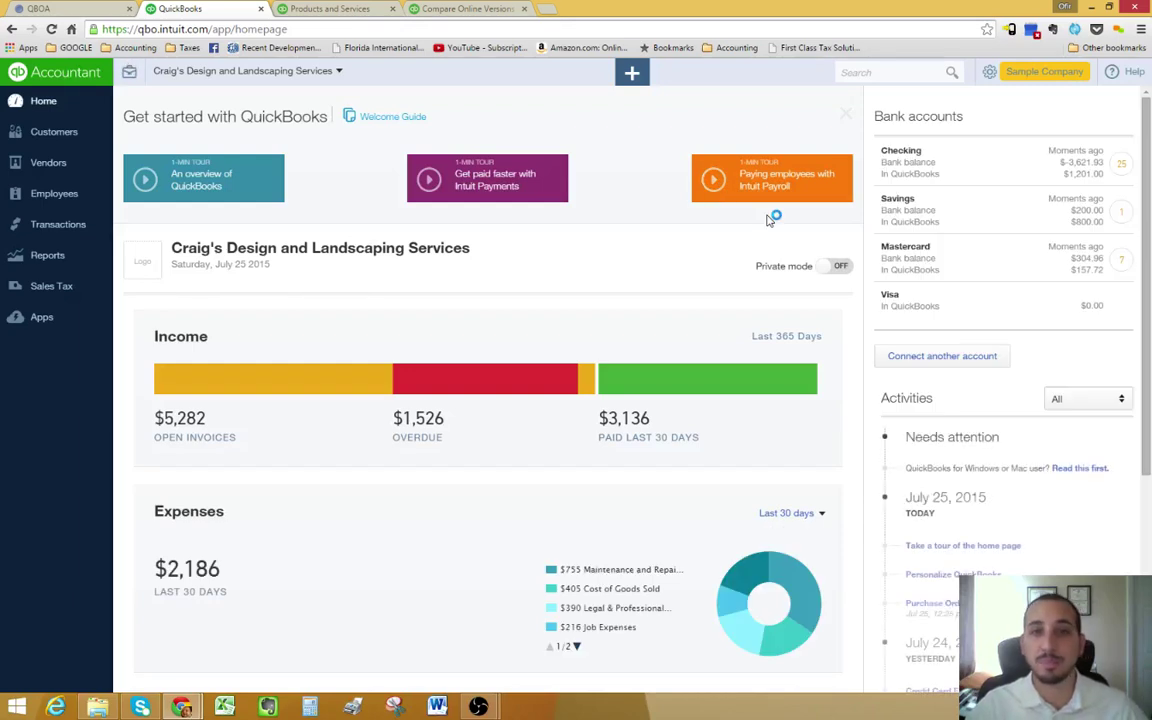